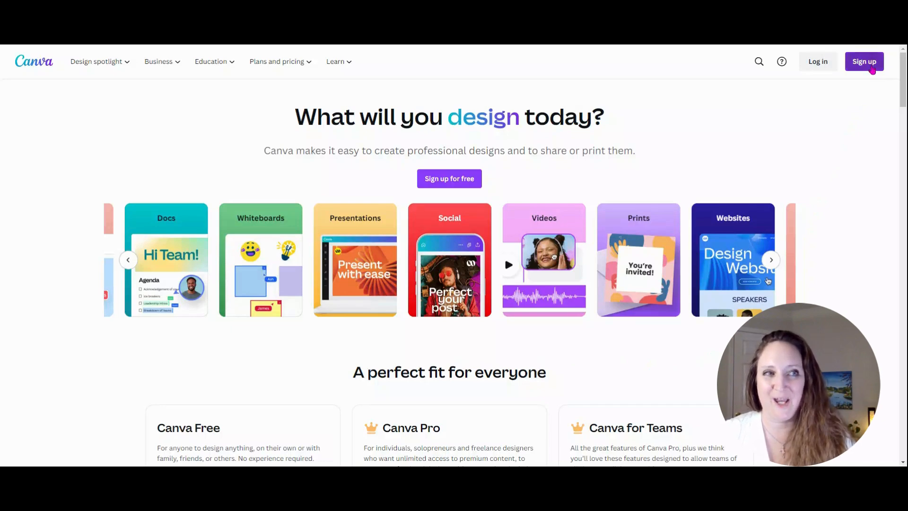
Duplicate the whiteboard page.
left_click(870, 69)
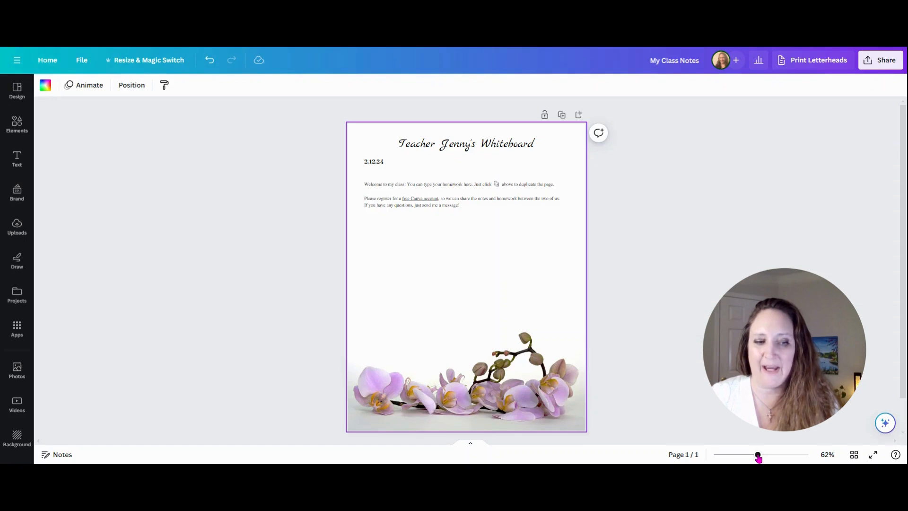
left_click_drag(757, 456, 784, 457)
scroll(637, 359, "up", 5)
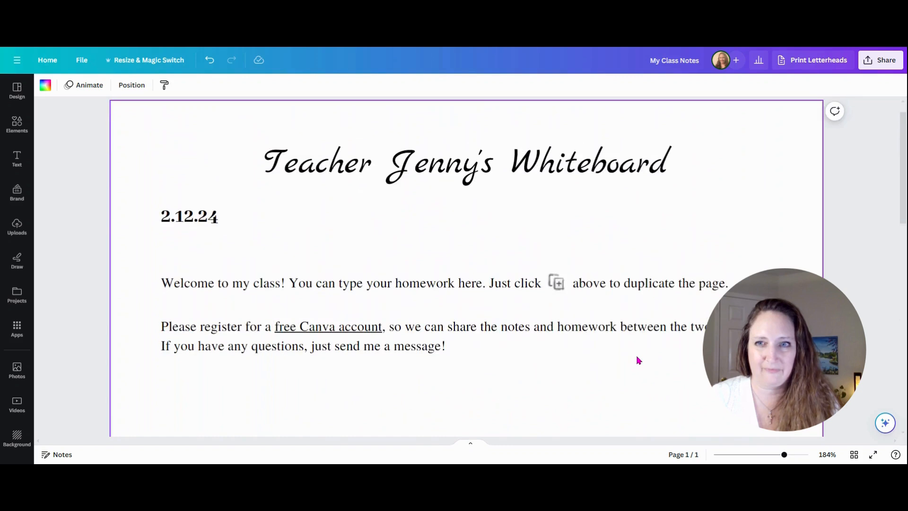
scroll(636, 359, "up", 1)
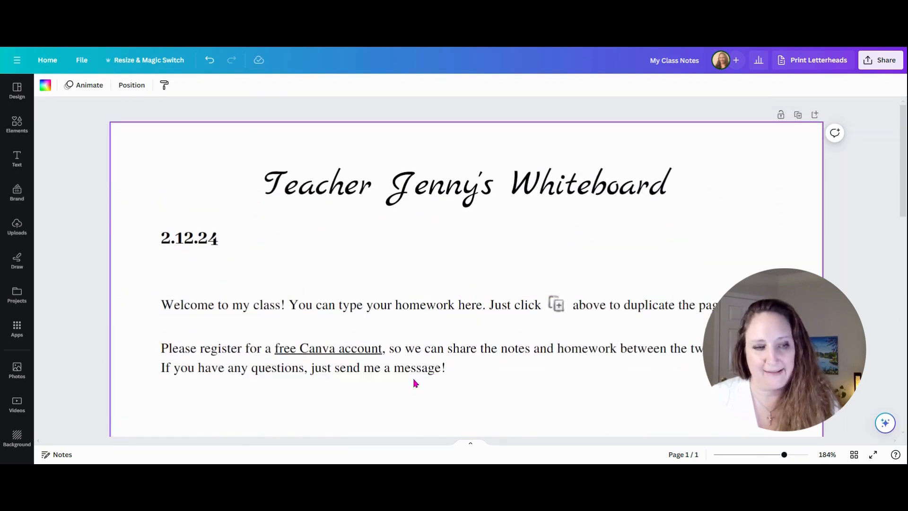
left_click_drag(784, 454, 763, 461)
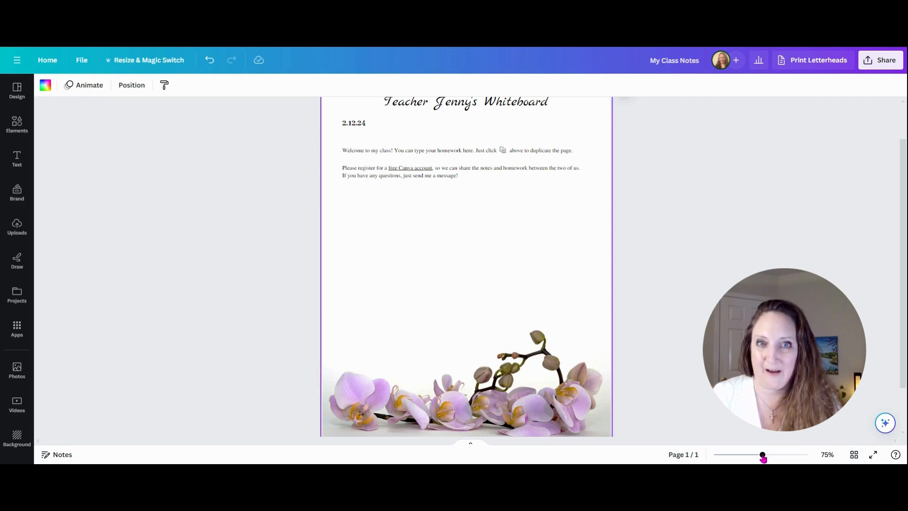
left_click_drag(762, 456, 758, 455)
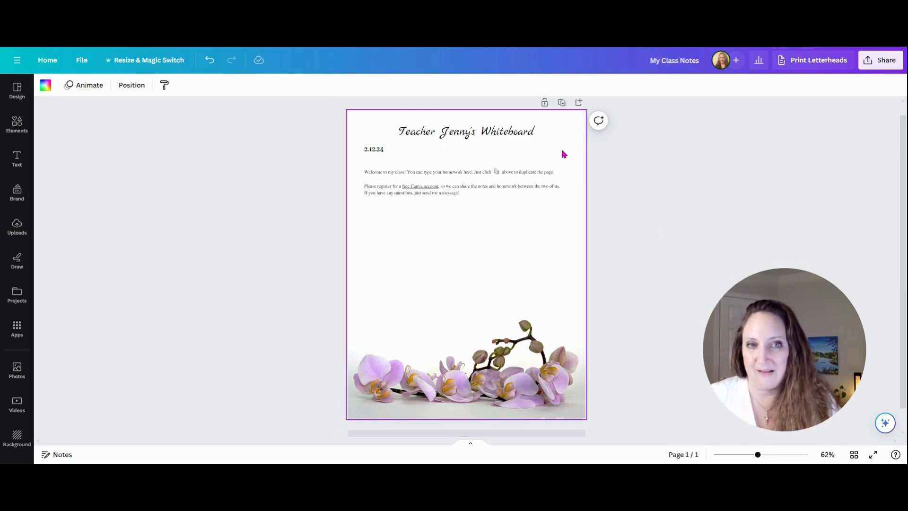
left_click(562, 103)
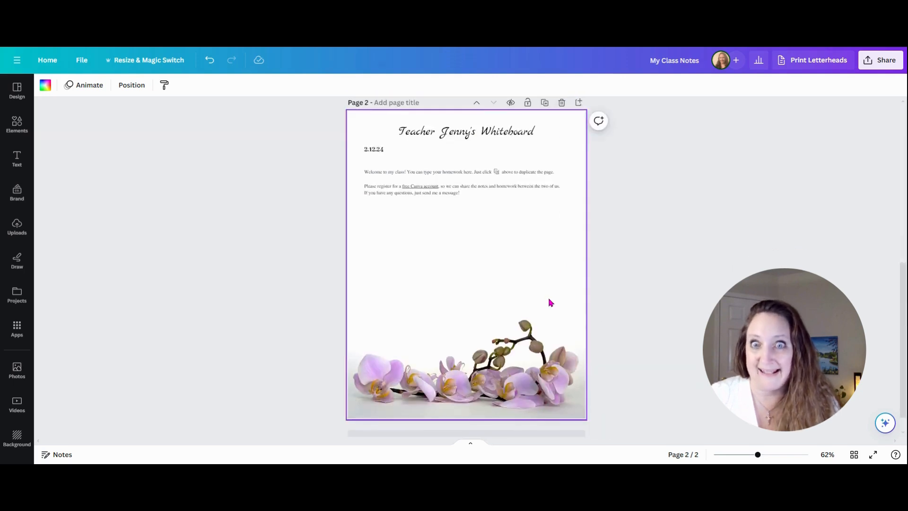
Go back to page 1 by selecting it in the grid view of pages.
left_click(855, 455)
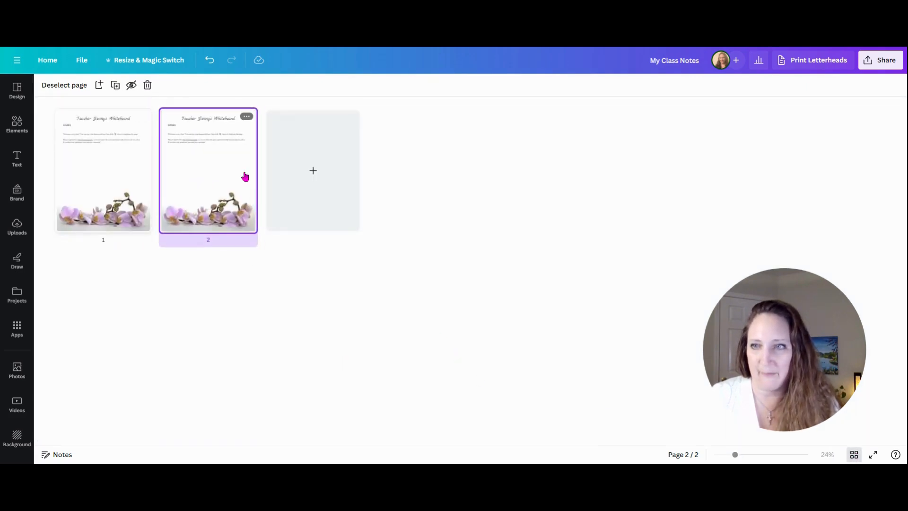
left_click(119, 175)
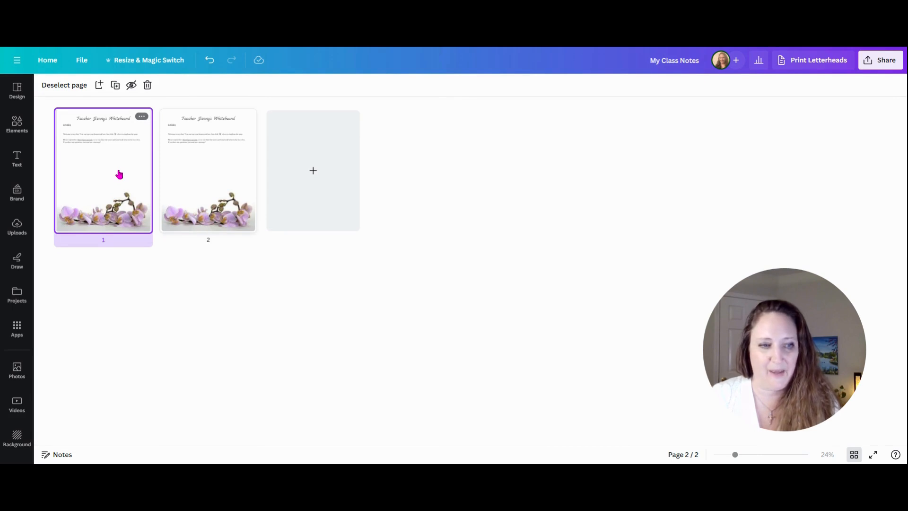
left_click(855, 455)
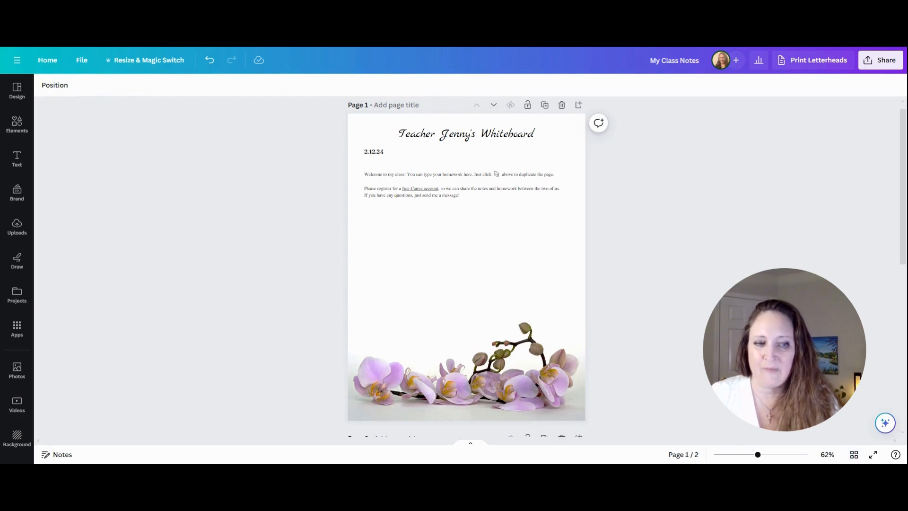
Delete the welcome sentence together with its duplicate-page icon from page 1.
left_click_drag(757, 454, 773, 455)
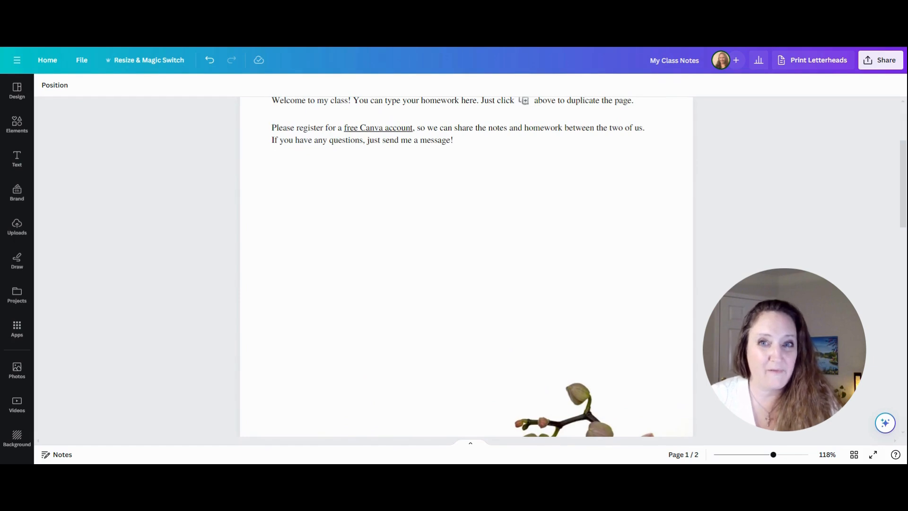
scroll(466, 265, "up", 5)
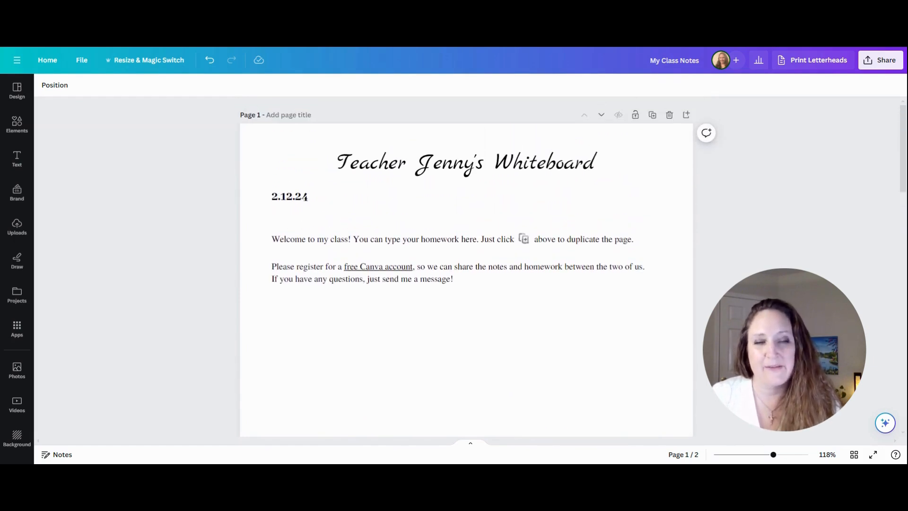
left_click(337, 240)
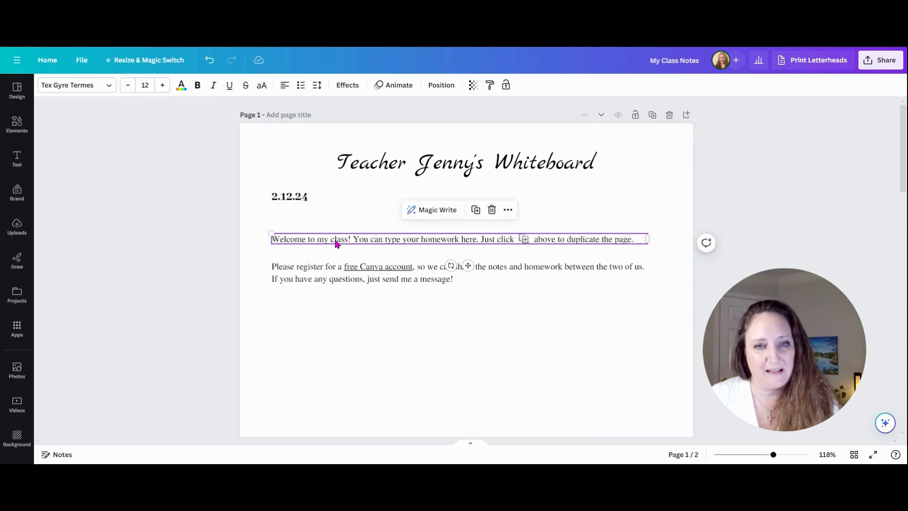
left_click(337, 240)
left_click(216, 253)
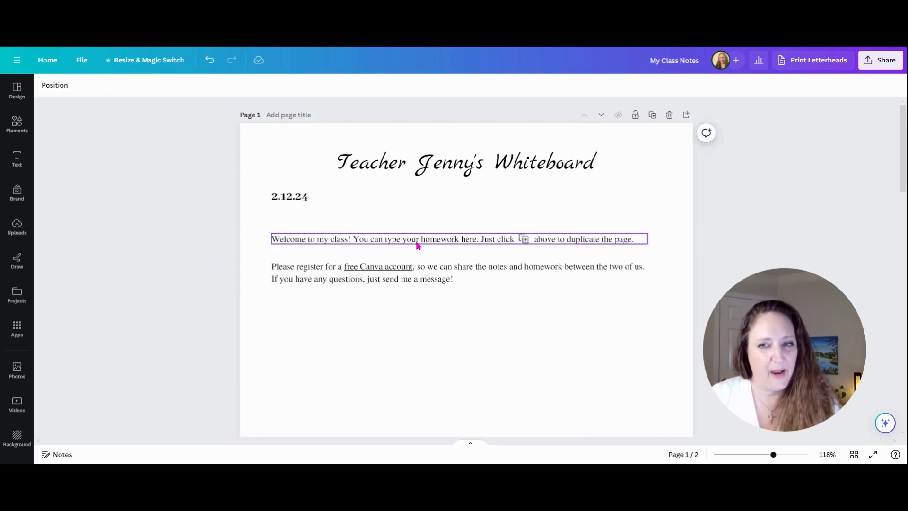
left_click_drag(192, 239, 777, 232)
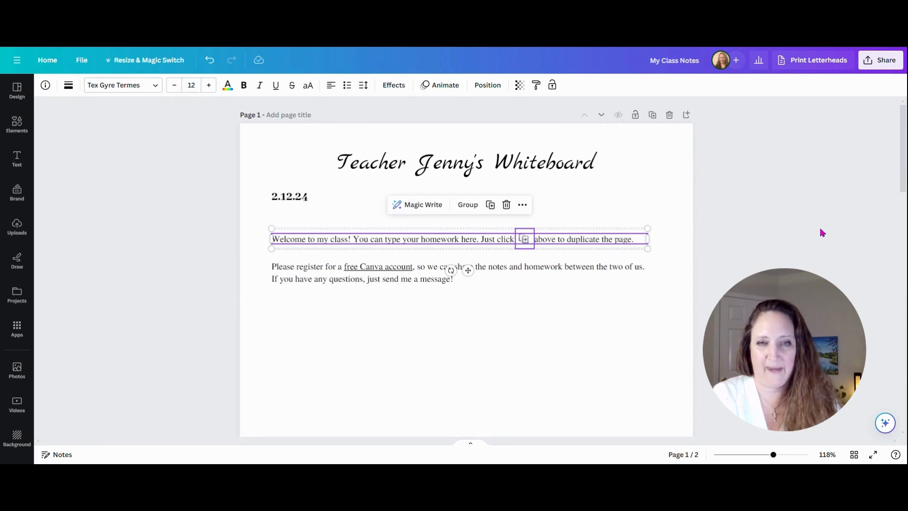
key("Delete")
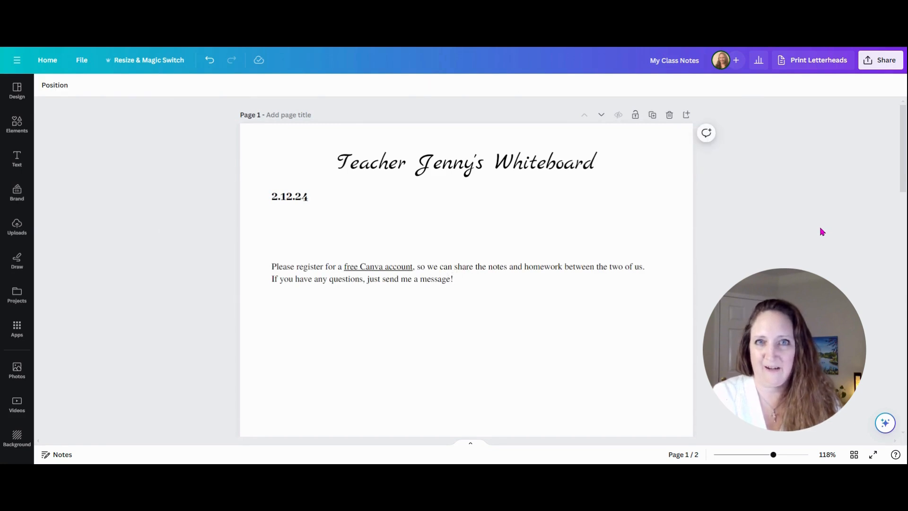
Move the registration paragraph up and replace its text with 'I am so excited to work with you!'.
left_click_drag(427, 273, 424, 233)
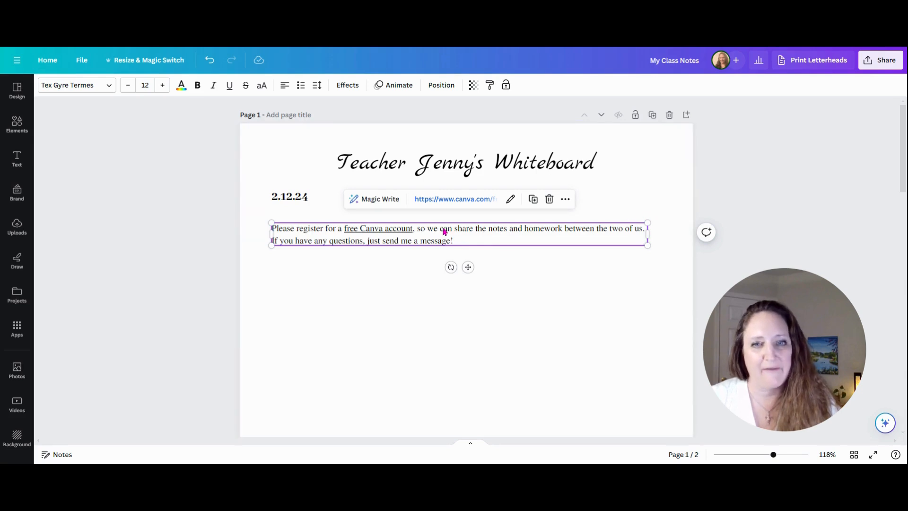
left_click(423, 228)
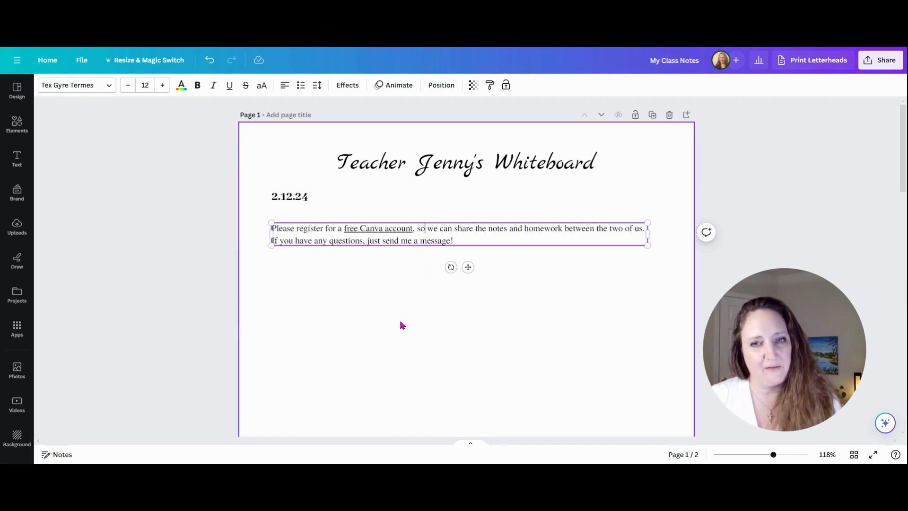
key("ctrl+a")
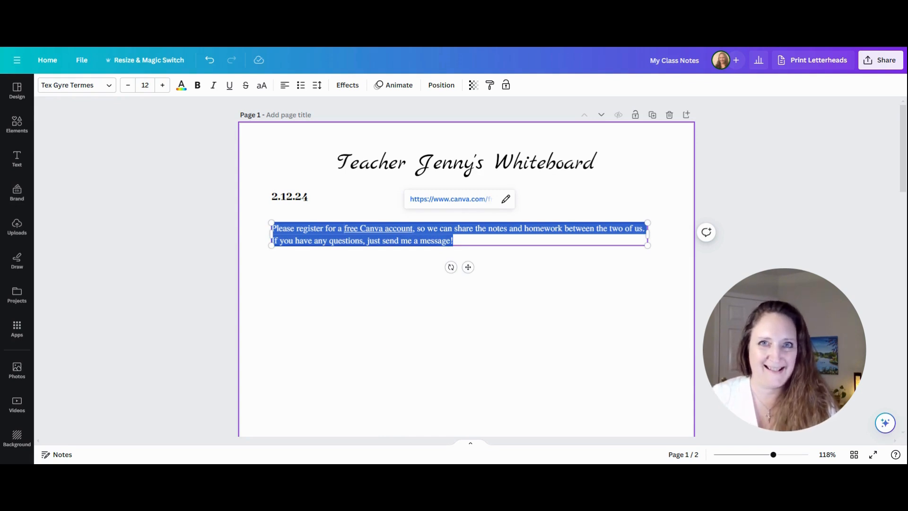
type("I am ")
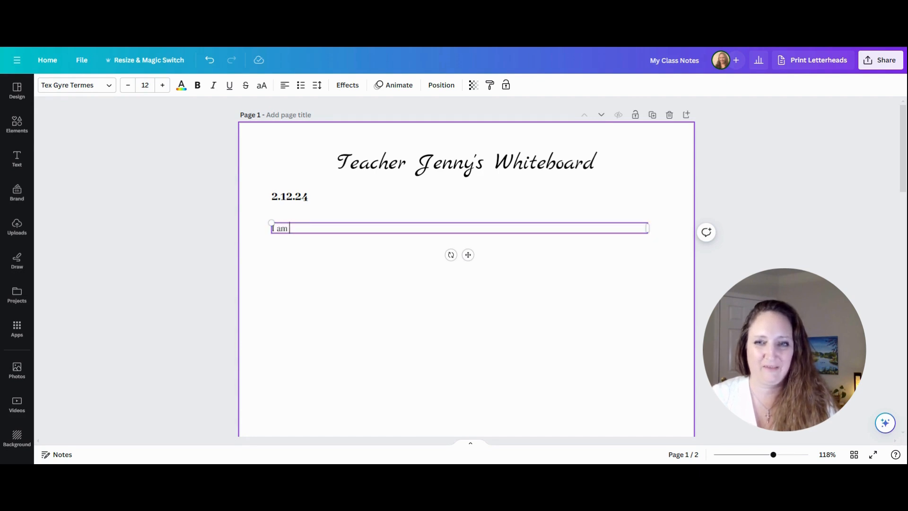
type("so excited to wor")
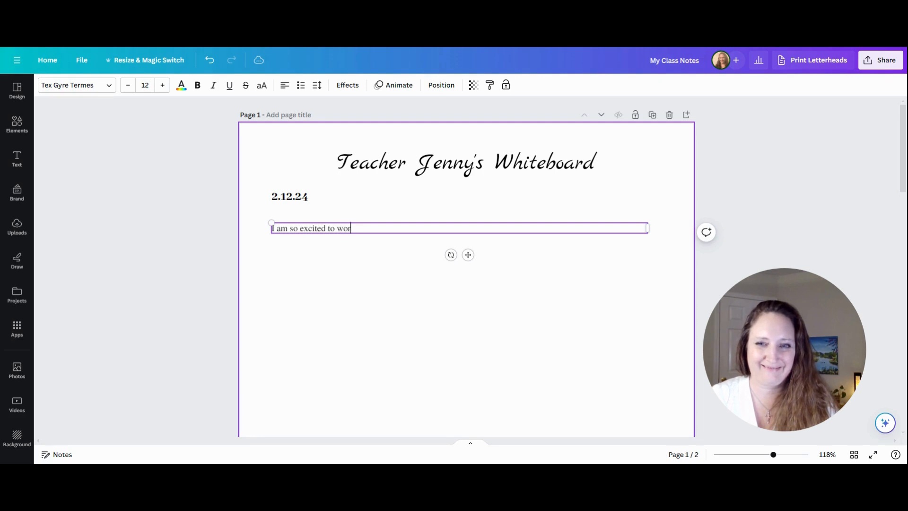
type("k with you!")
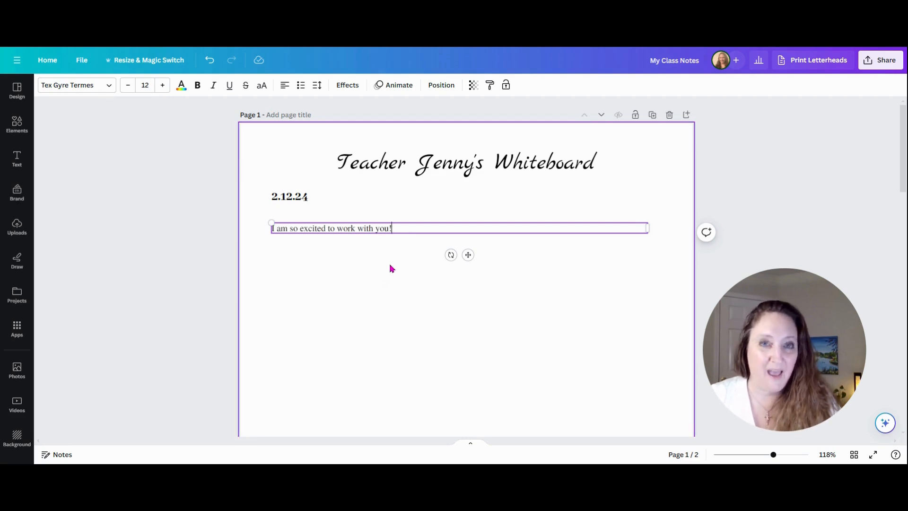
Duplicate that line, place the copy below it, and change its text to 'Let's do this!'.
left_click(339, 292)
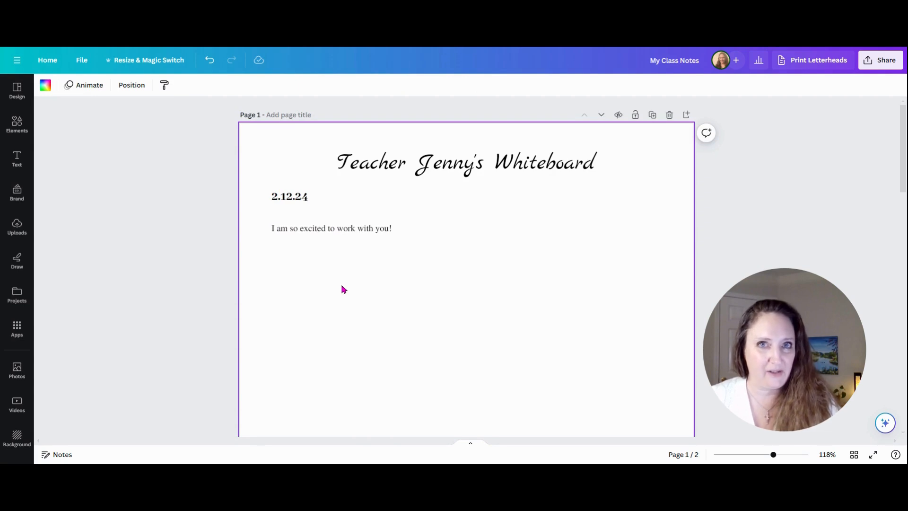
left_click(370, 228)
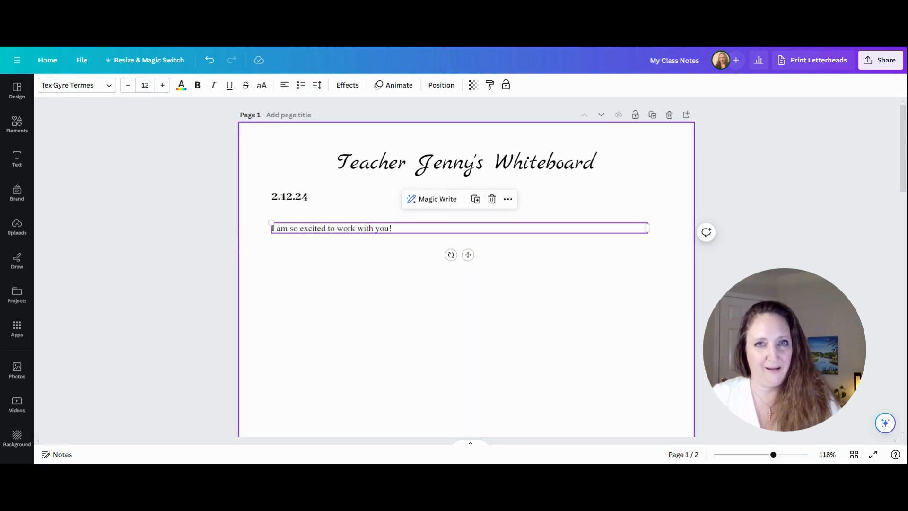
key("ctrl+d")
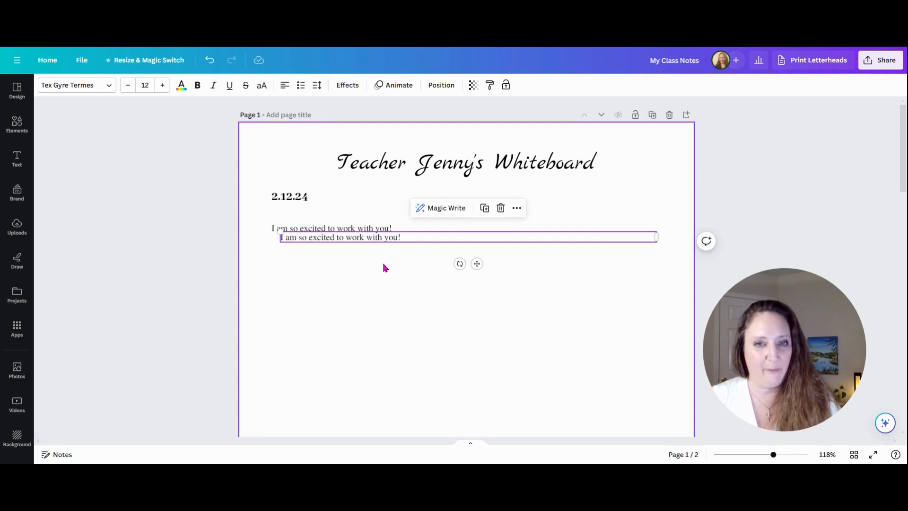
left_click_drag(477, 263, 468, 287)
double_click(368, 259)
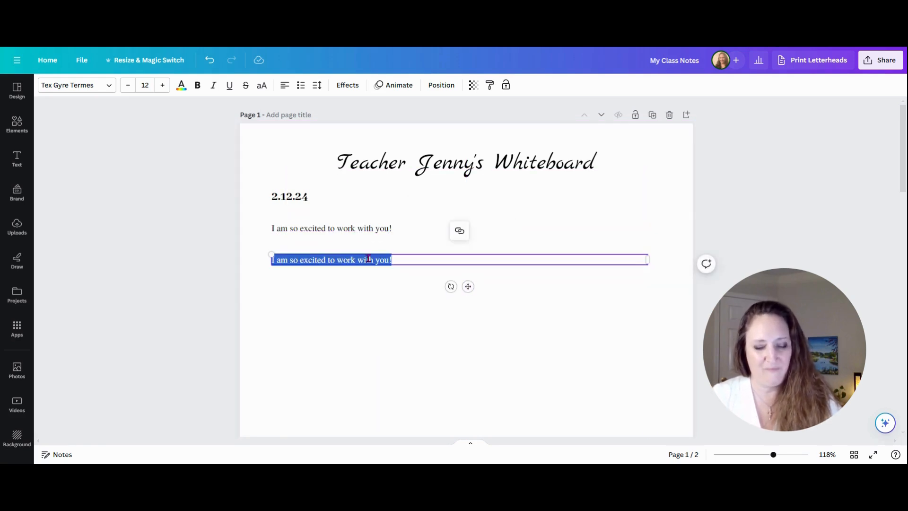
type("Let's d")
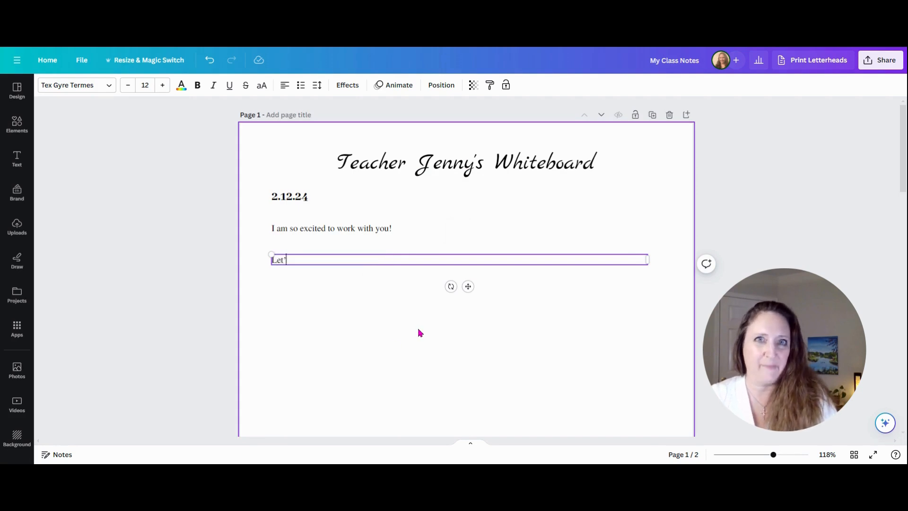
type("o this!")
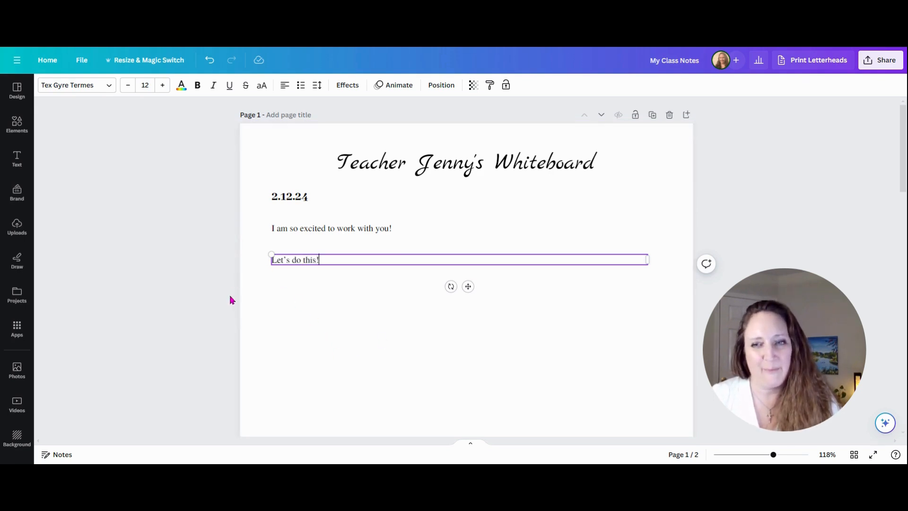
Make the 'Let's do this!' line bold, italic and underlined.
left_click(258, 281)
left_click(293, 263)
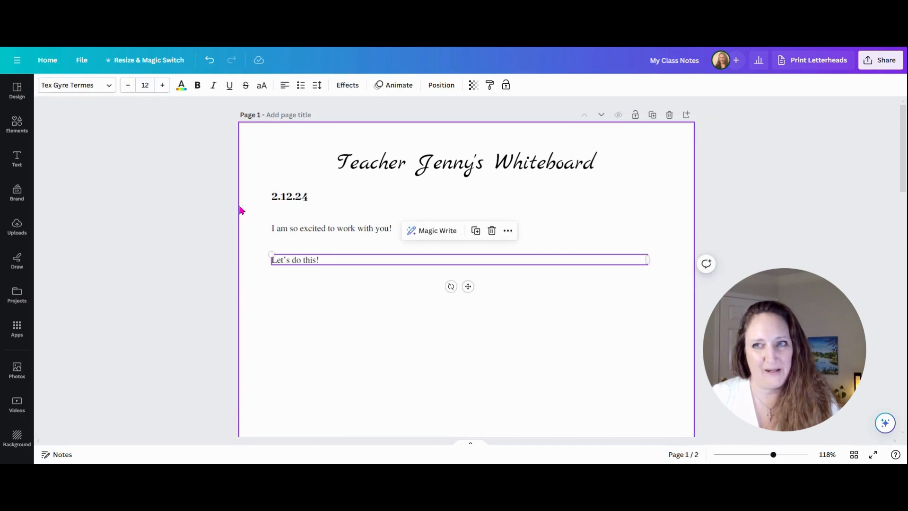
left_click(199, 86)
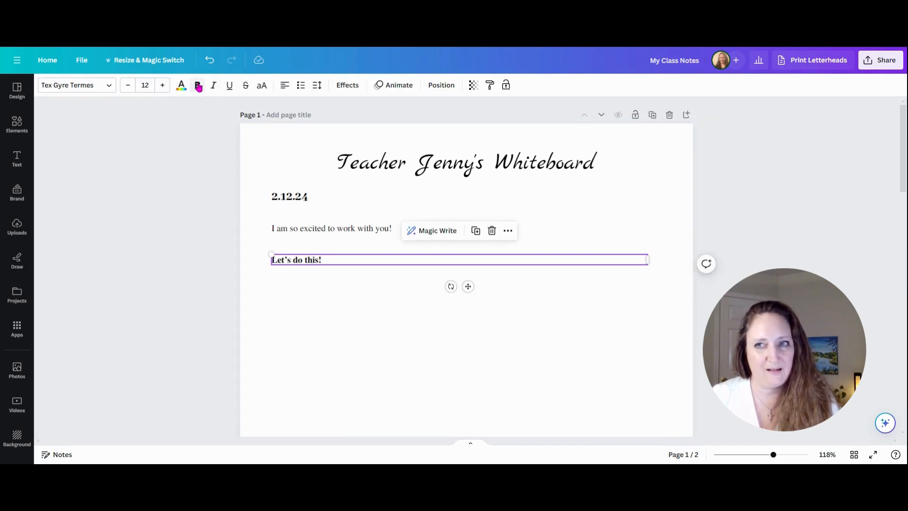
left_click(213, 88)
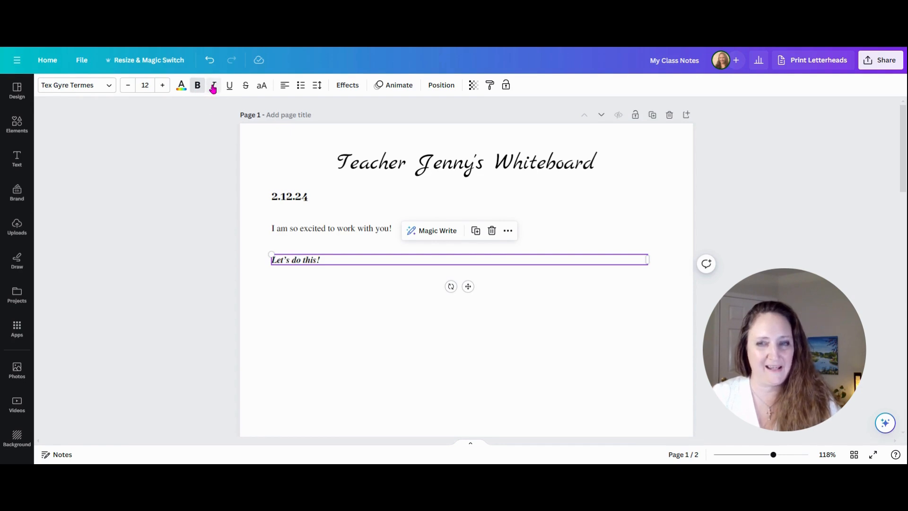
left_click(230, 86)
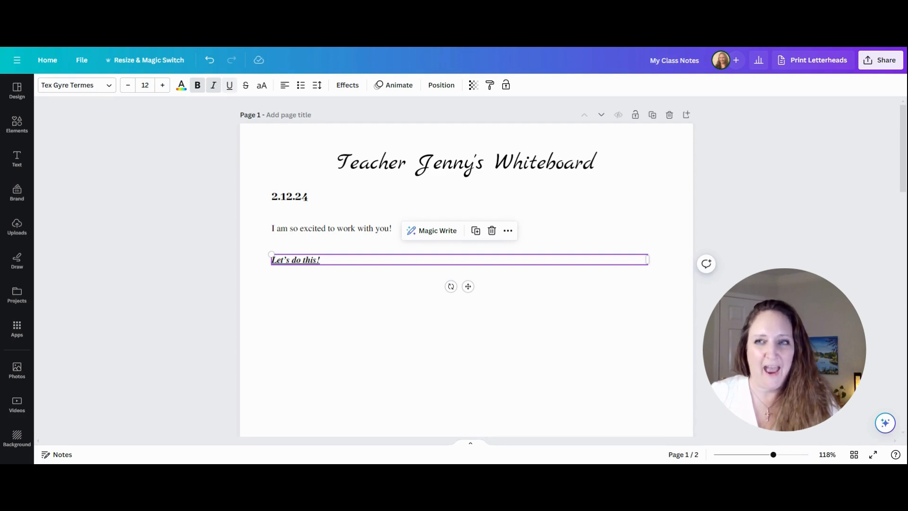
Search the fonts for script and apply Kaushan Script to the 'Let's do this!' line.
left_click(106, 87)
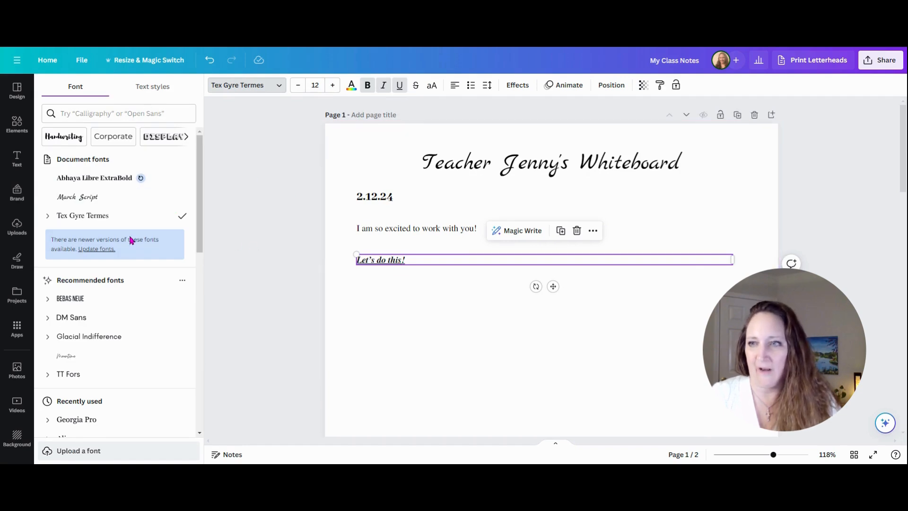
left_click(82, 116)
type("script")
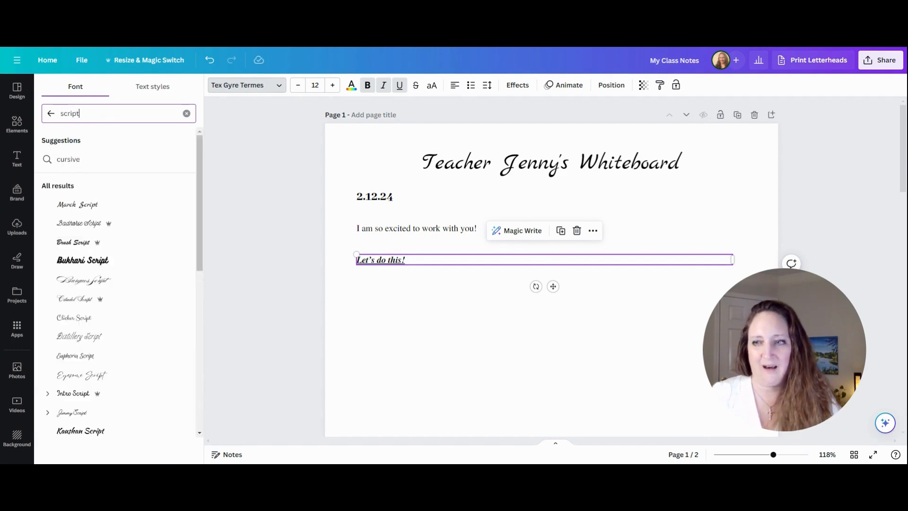
left_click(95, 433)
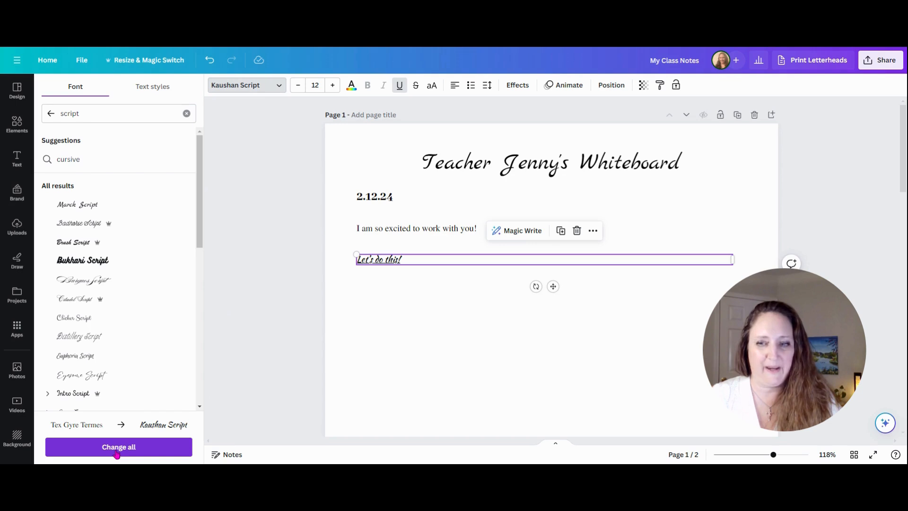
left_click(379, 318)
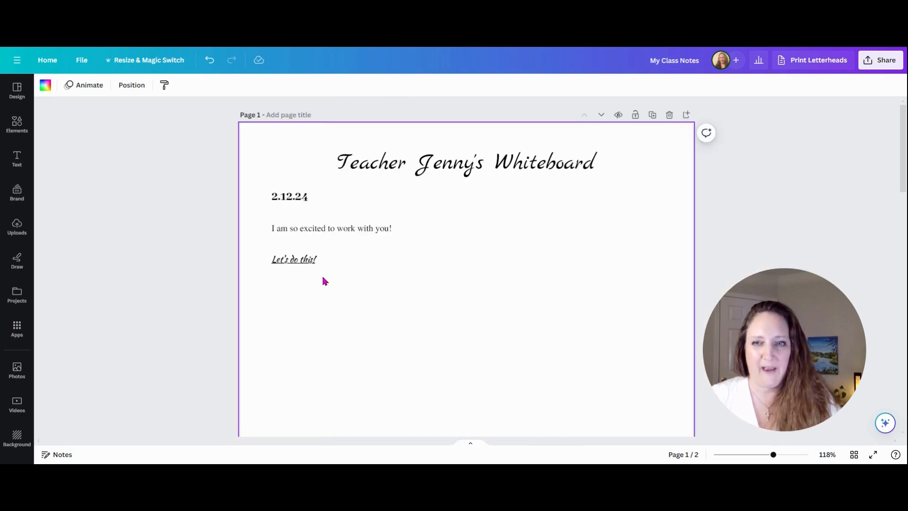
Remove the underline from the 'Let's do this!' line and enlarge it to about 51 pt by resizing its box.
left_click(305, 261)
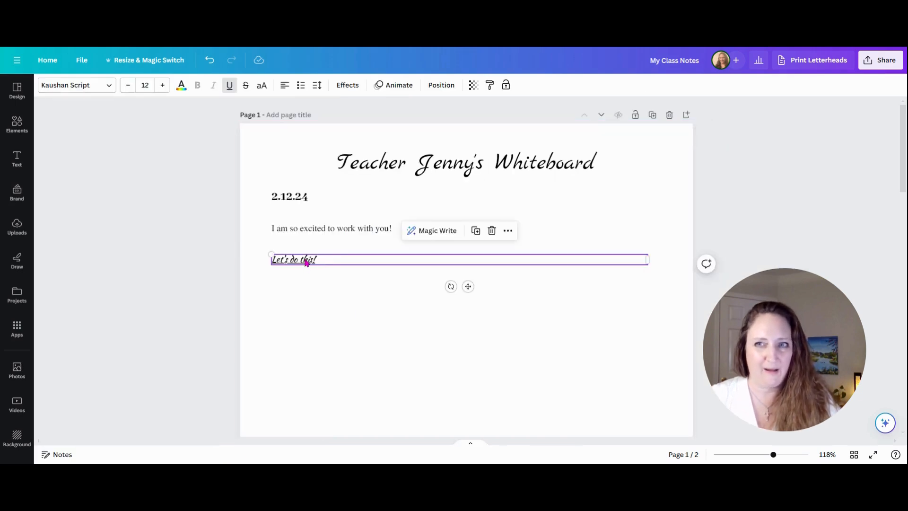
left_click(231, 86)
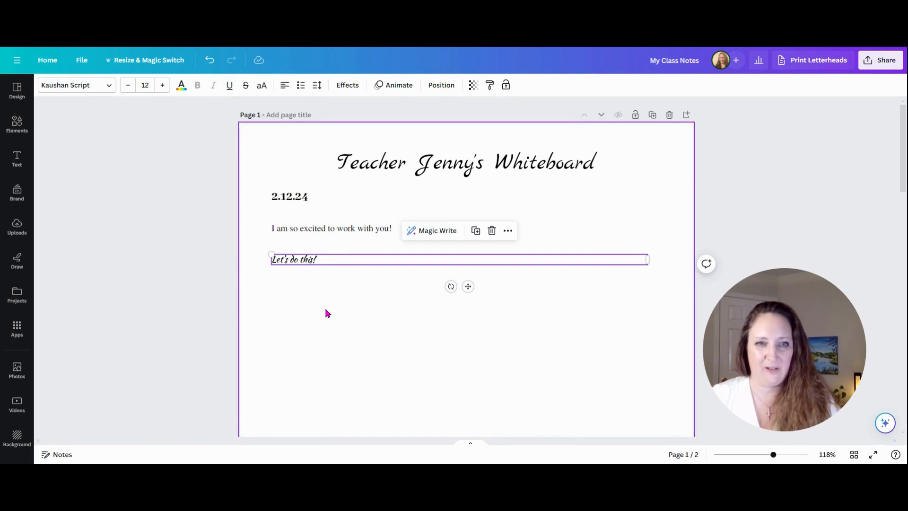
left_click_drag(649, 260, 523, 331)
left_click_drag(344, 285, 341, 299)
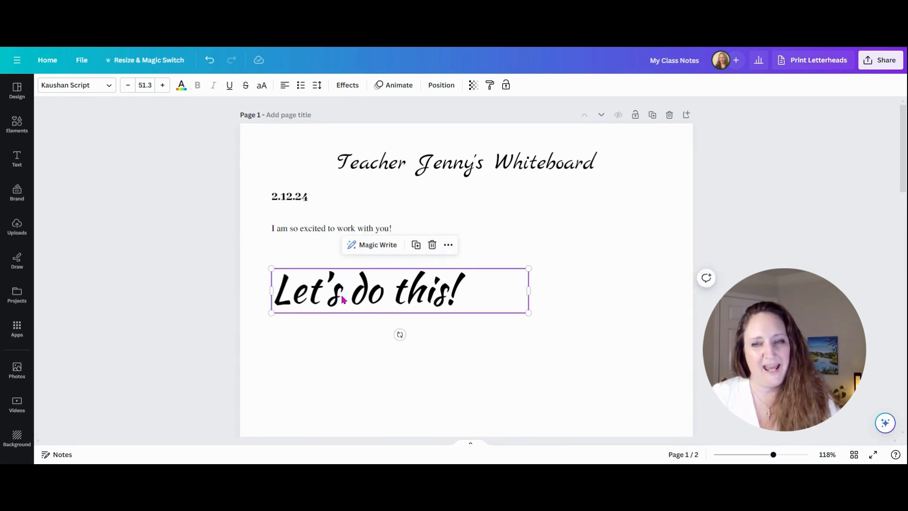
Set the font size of the 'I am so excited to work with you!' line to 14.
left_click(319, 229)
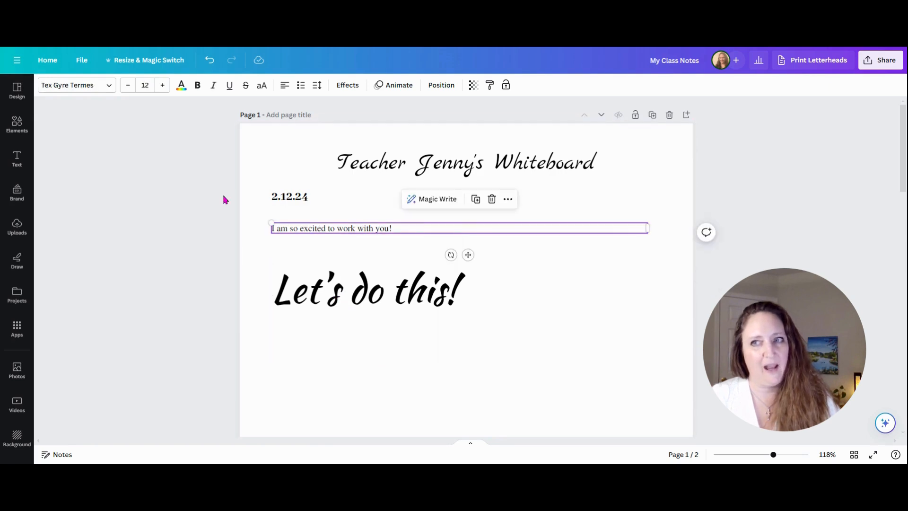
left_click(145, 85)
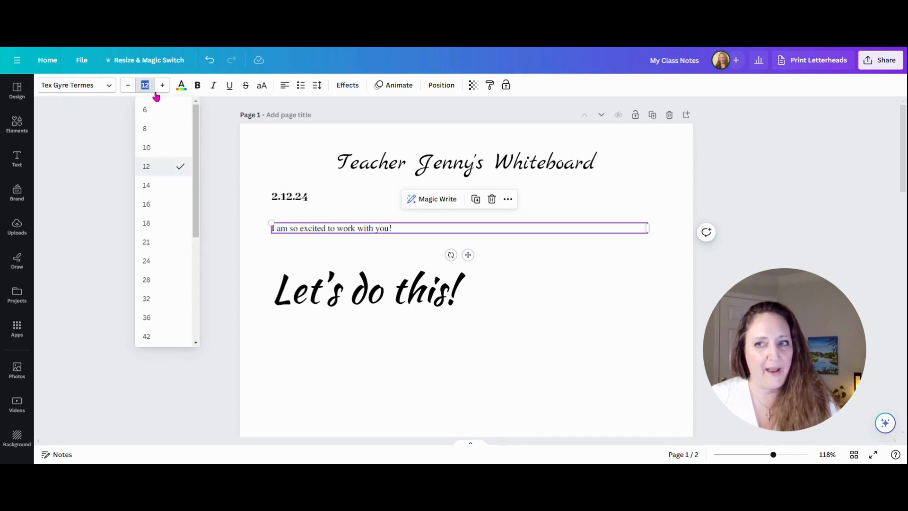
left_click(165, 211)
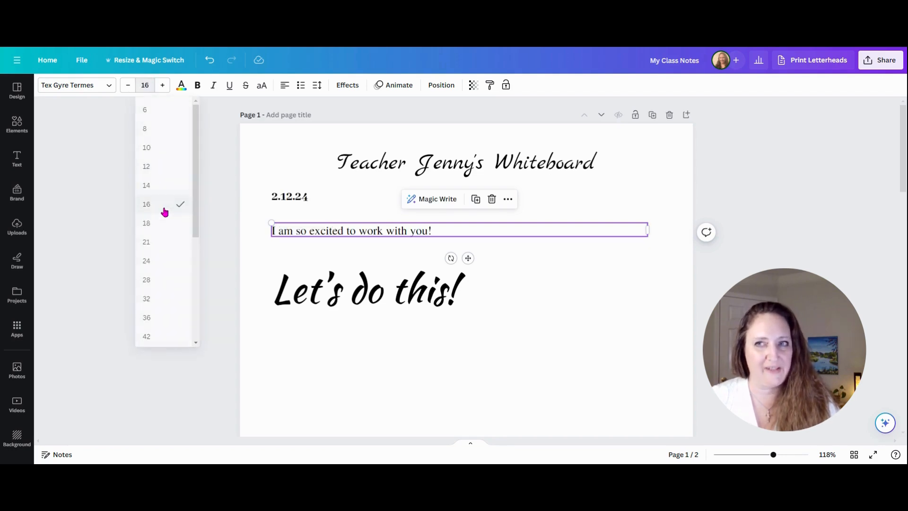
left_click(129, 88)
left_click(128, 87)
left_click(128, 87)
left_click(128, 87)
left_click(128, 87)
left_click(128, 88)
left_click(146, 85)
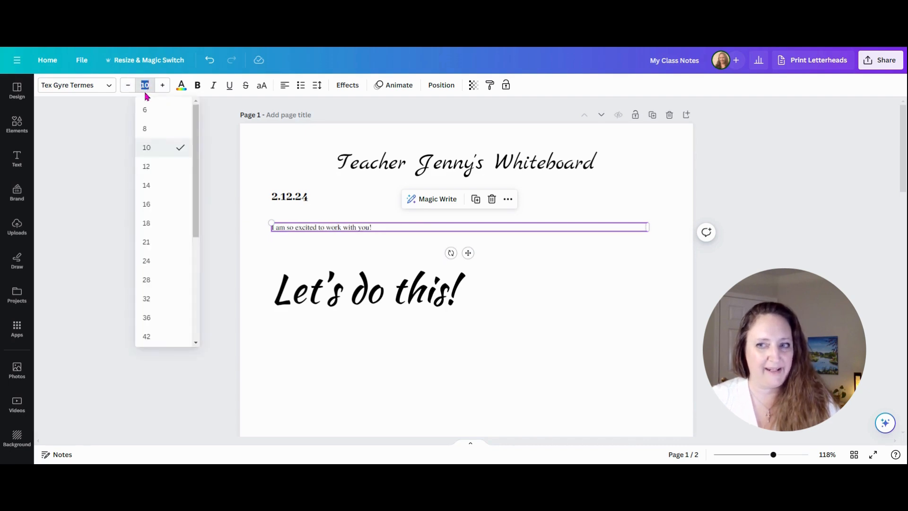
left_click(156, 339)
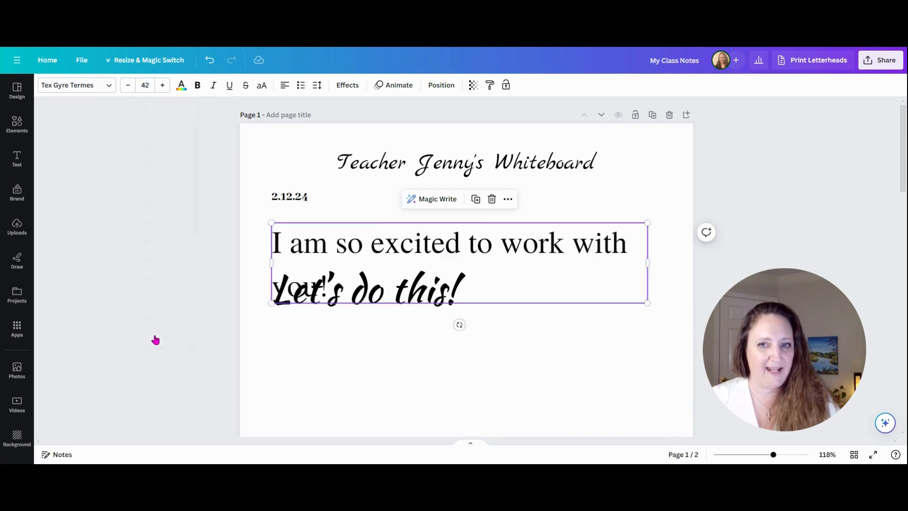
left_click(146, 85)
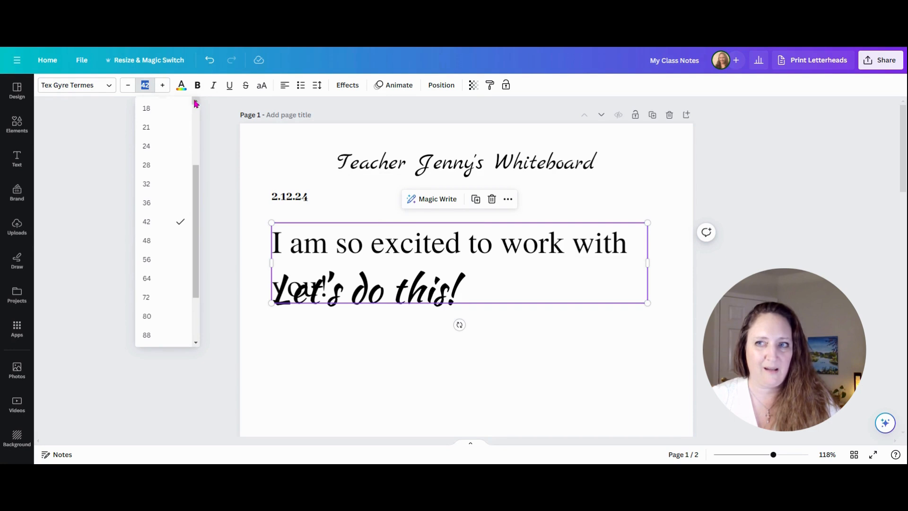
left_click(197, 101)
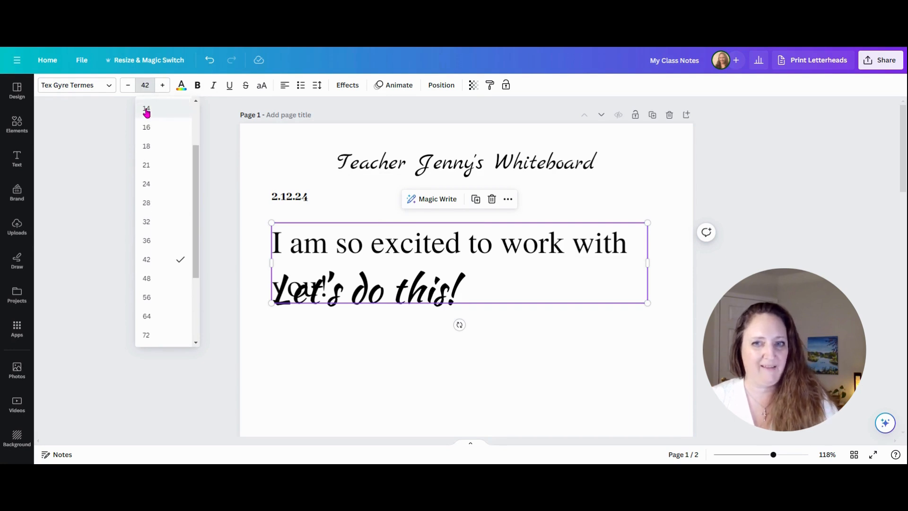
left_click(146, 111)
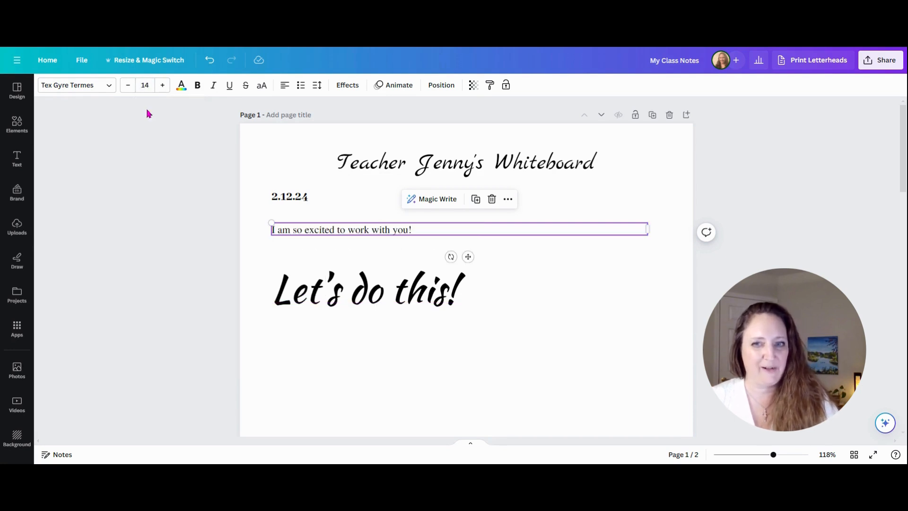
Change the text colour of the 'Let's do this!' line to pink.
left_click(365, 304)
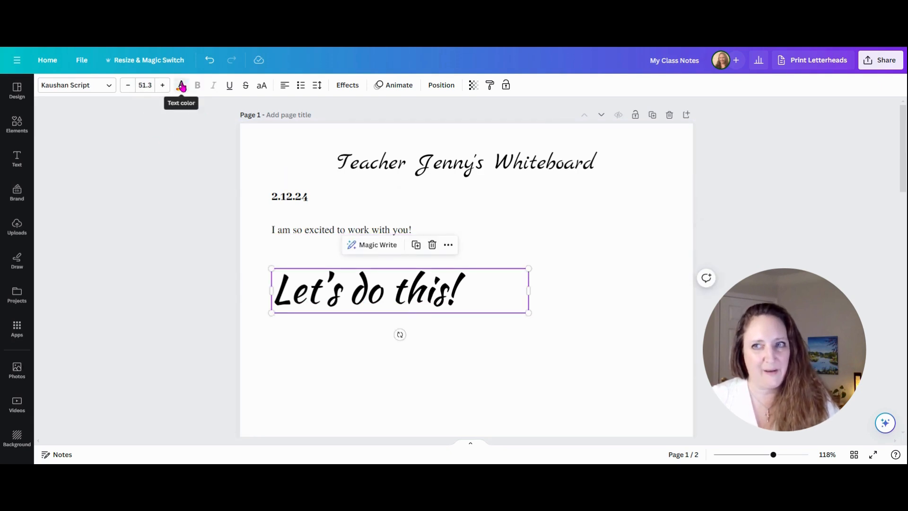
left_click(181, 86)
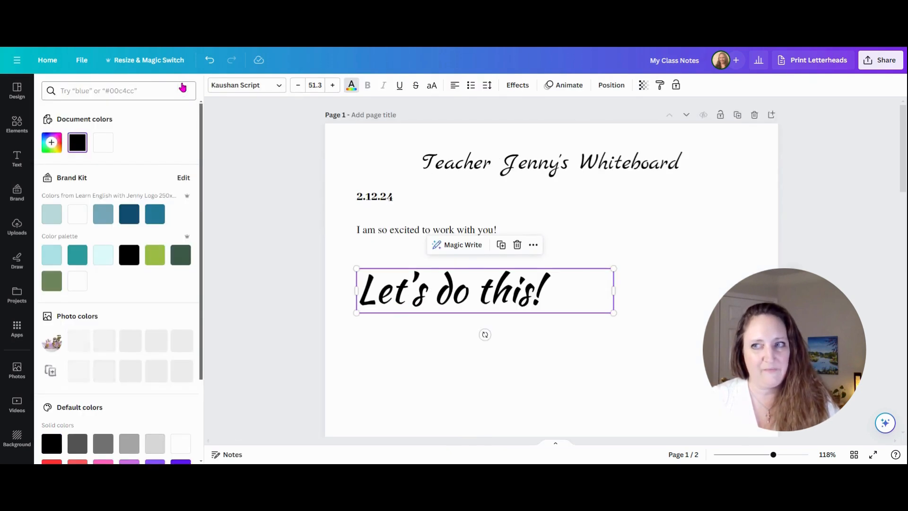
left_click(50, 145)
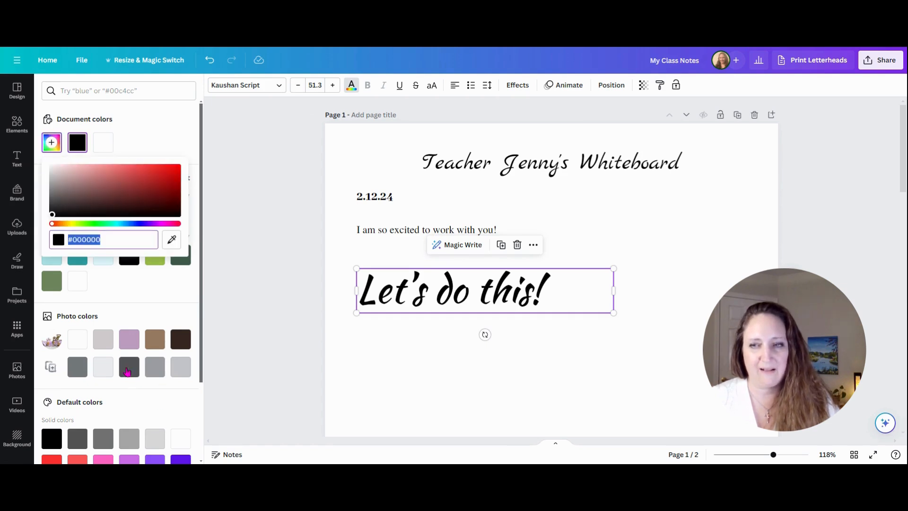
scroll(158, 276, "down", 2)
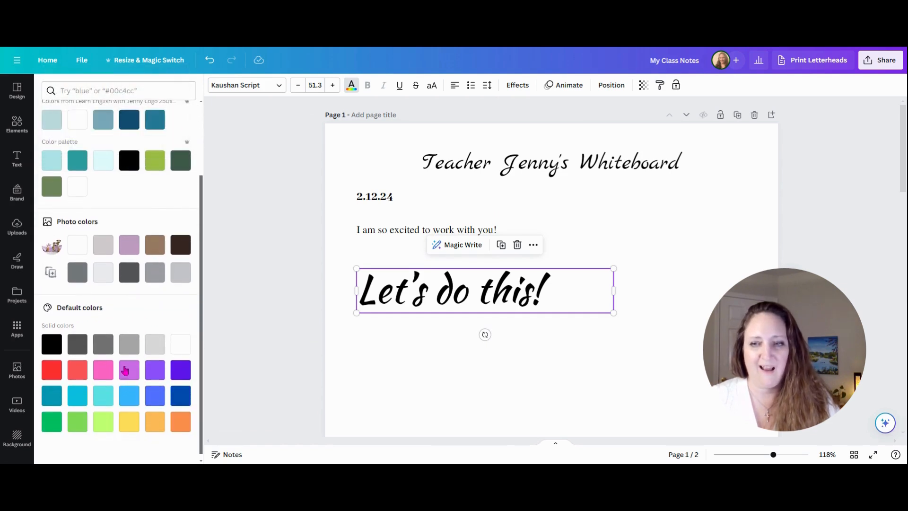
left_click(98, 375)
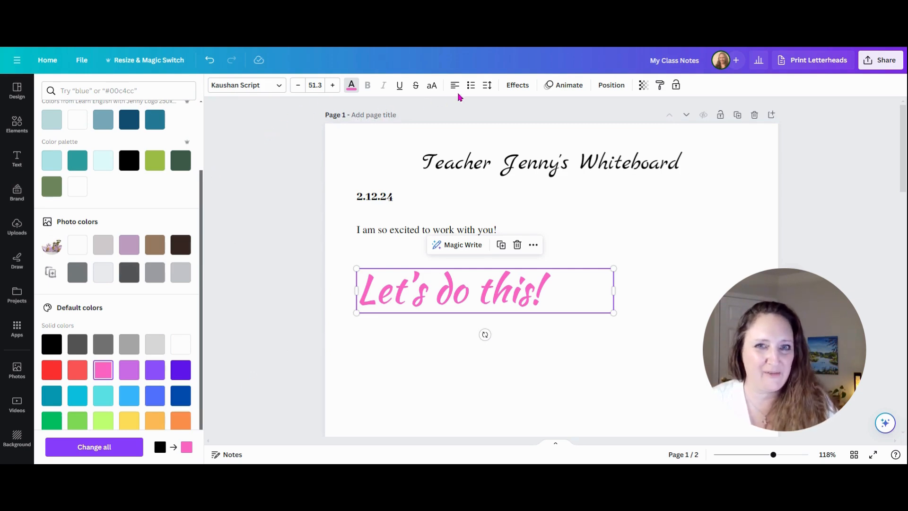
Try the Outline and Lift text effects on the 'Let's do this!' line, then undo both effects.
left_click(520, 88)
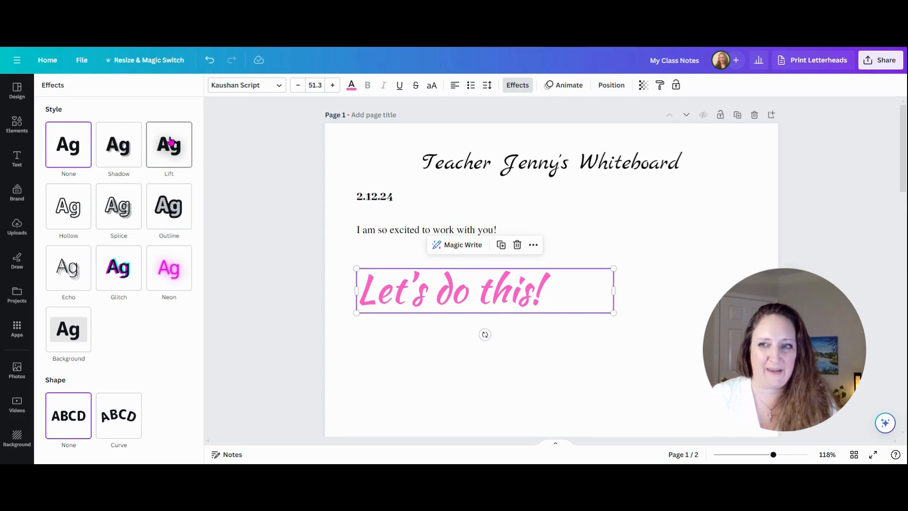
left_click(166, 209)
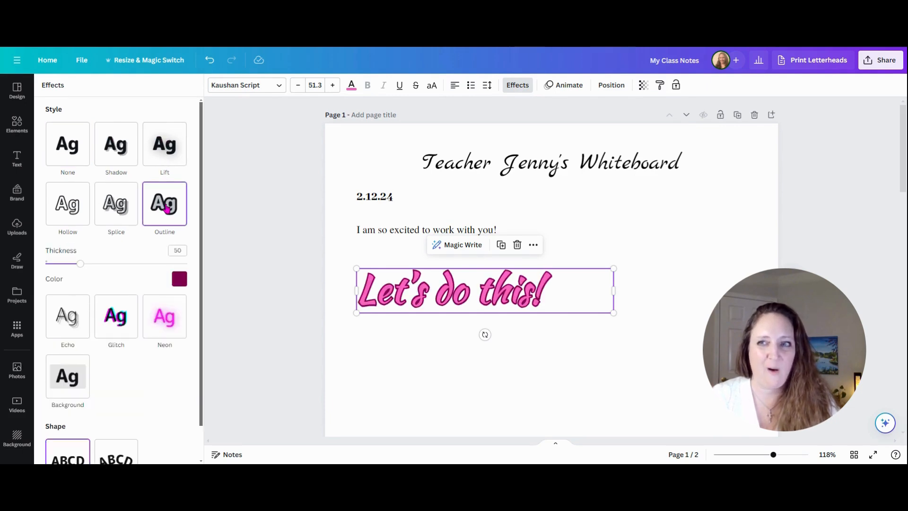
left_click(169, 146)
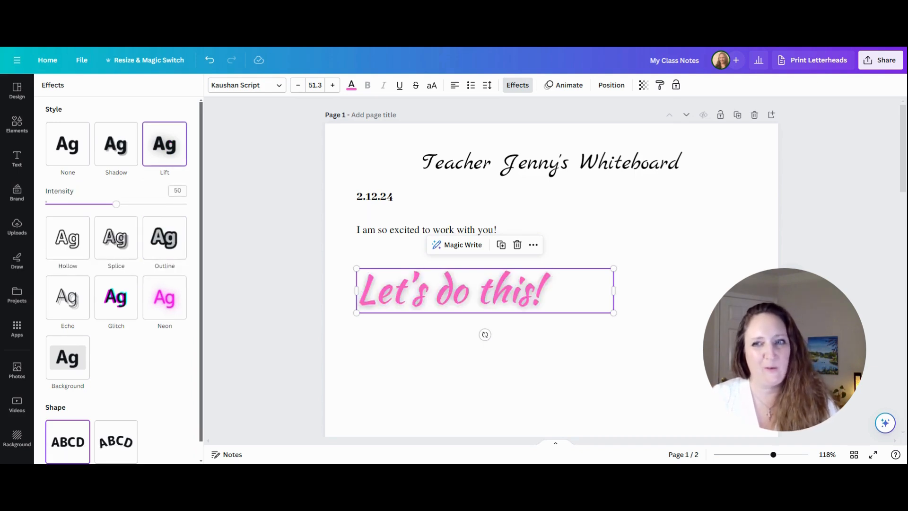
left_click(252, 237)
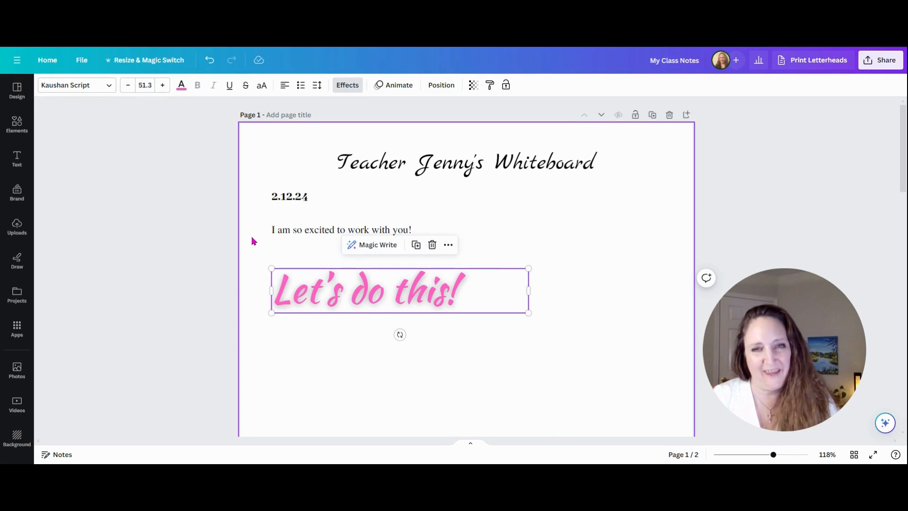
key("ctrl+z")
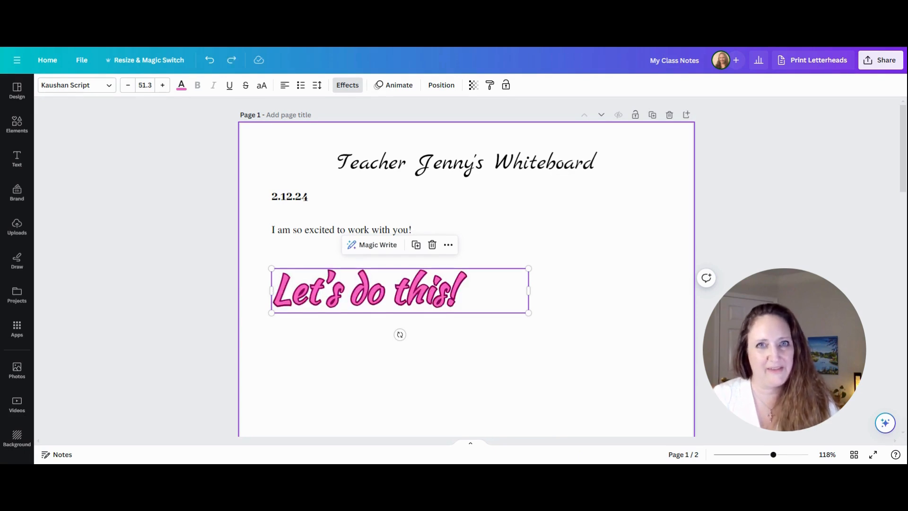
key("ctrl+z")
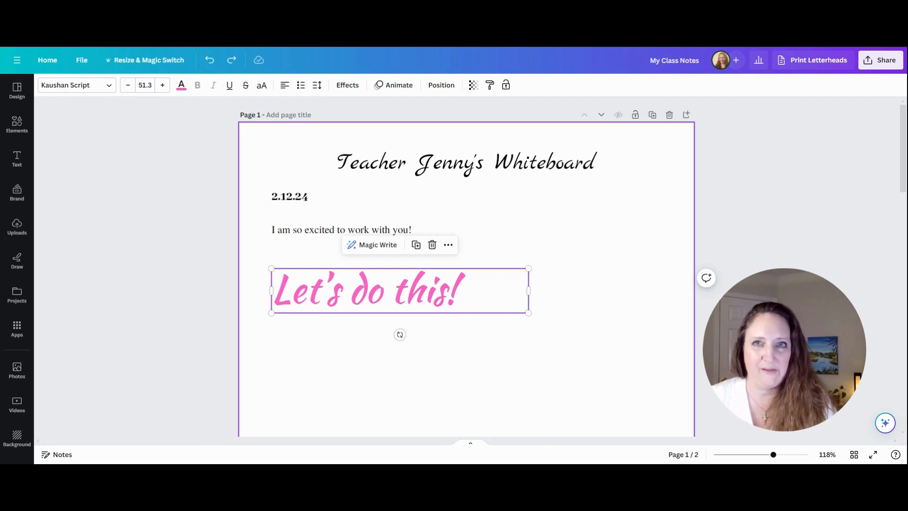
Delete the 'Let's do this!' line and undo the deletion.
key("Delete")
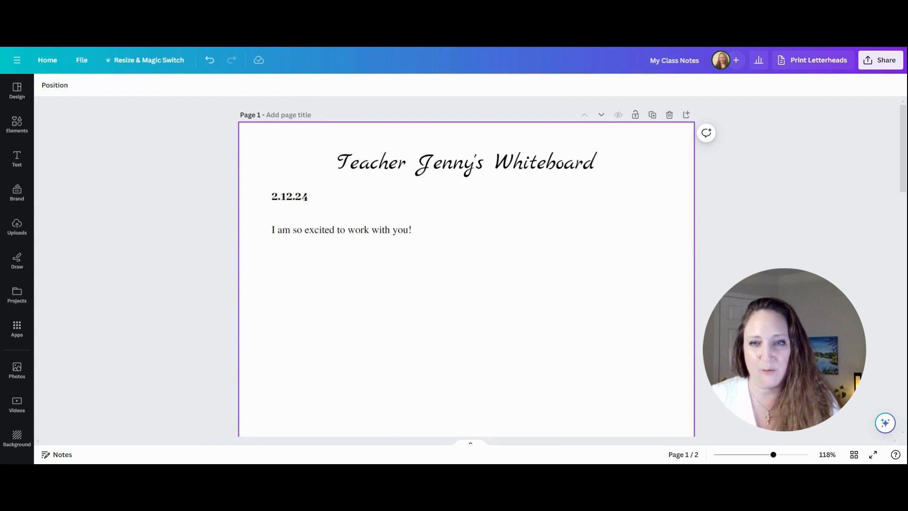
key("ctrl+z")
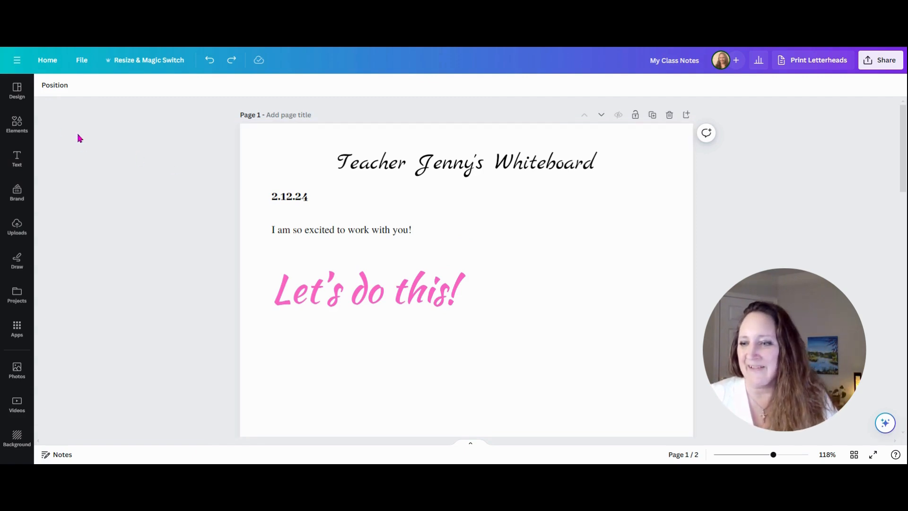
Insert the recently used landscape photo onto the page and shrink it by its corner.
left_click(20, 372)
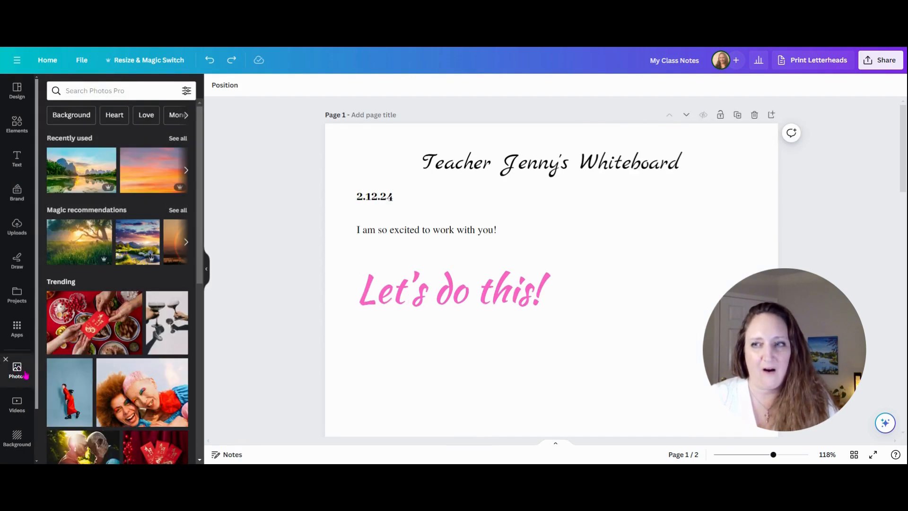
left_click(88, 165)
scroll(654, 242, "down", 3)
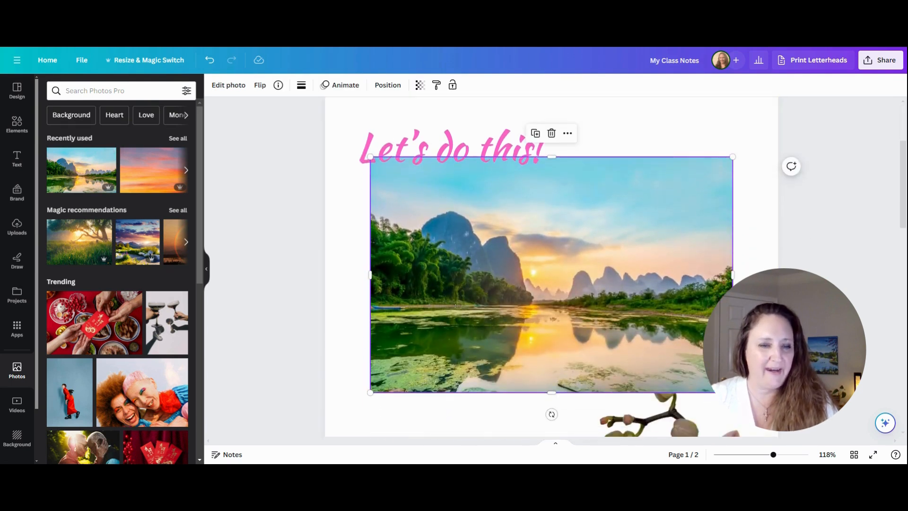
left_click_drag(732, 392, 453, 282)
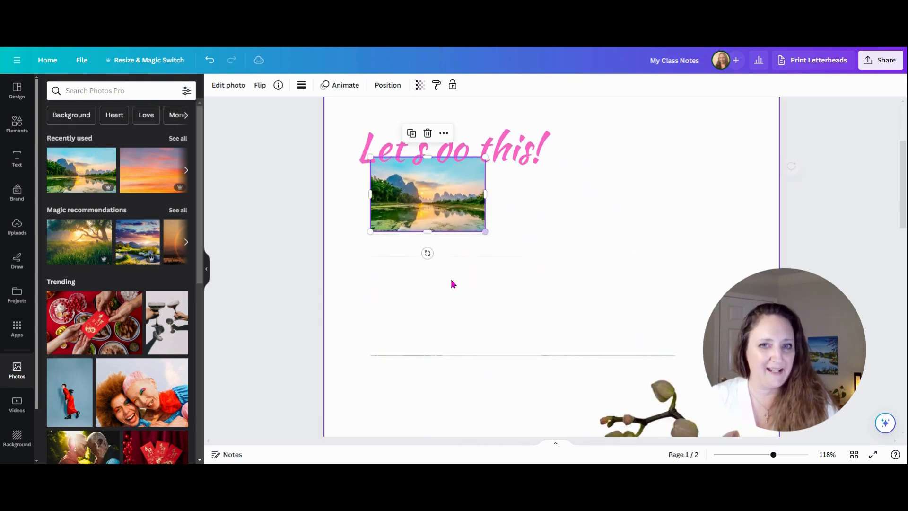
Resize the landscape photo smaller and place it in the page's upper right corner beside 'Let's do this!'.
left_click_drag(370, 194, 636, 220)
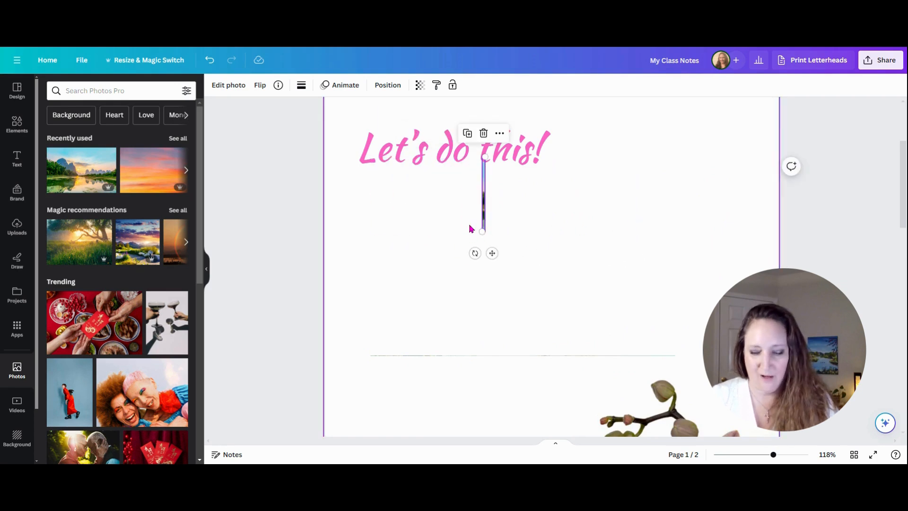
key("ctrl+z")
left_click_drag(415, 193, 649, 174)
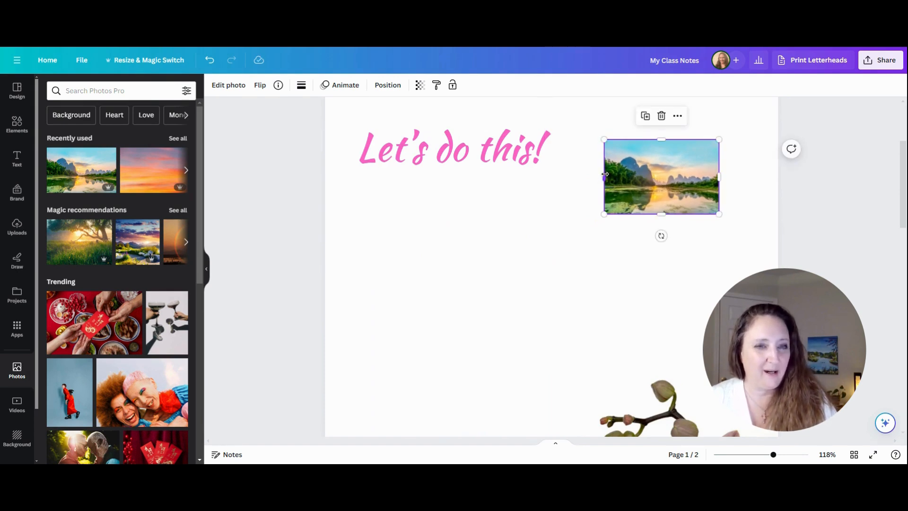
left_click_drag(610, 178, 574, 166)
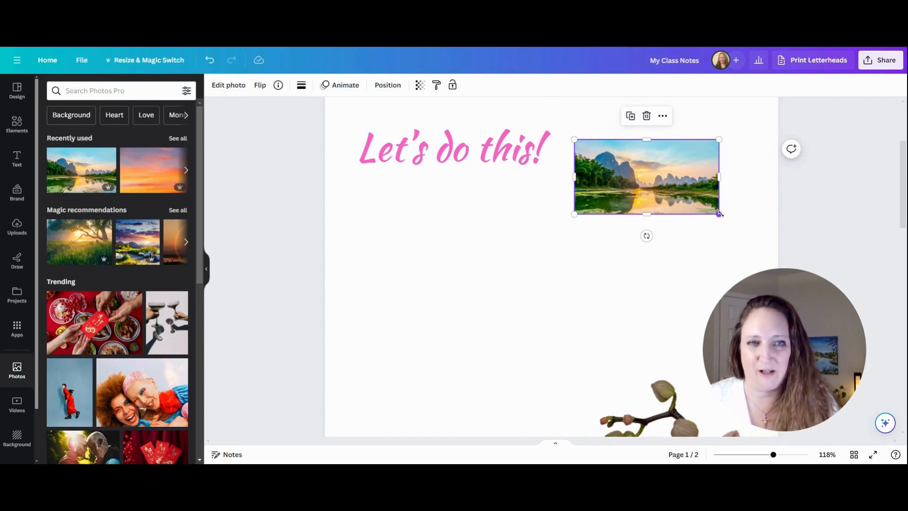
left_click_drag(719, 214, 661, 211)
left_click_drag(633, 175, 712, 147)
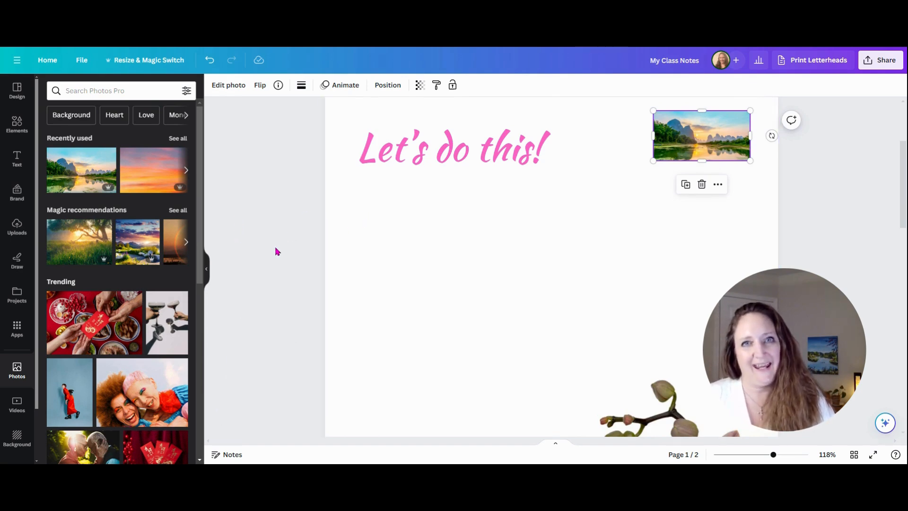
Add a new blank page after page 1.
scroll(269, 250, "up", 2)
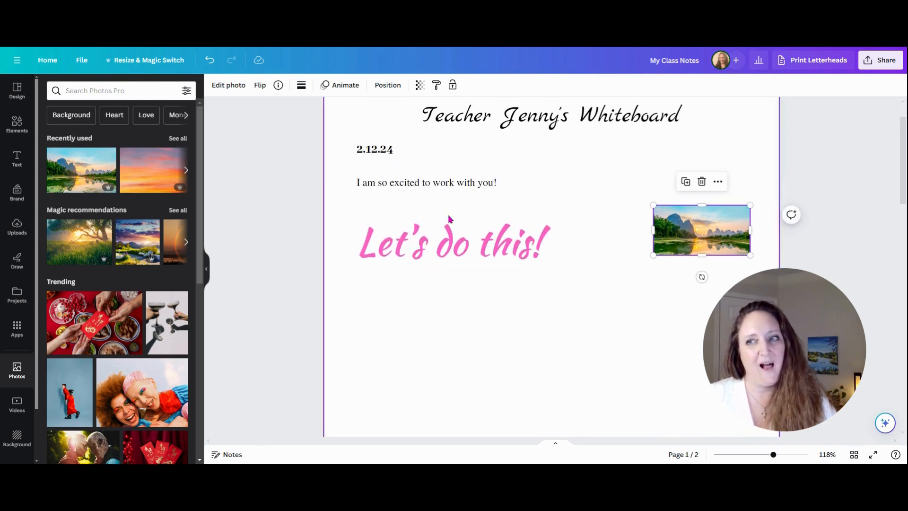
left_click(16, 161)
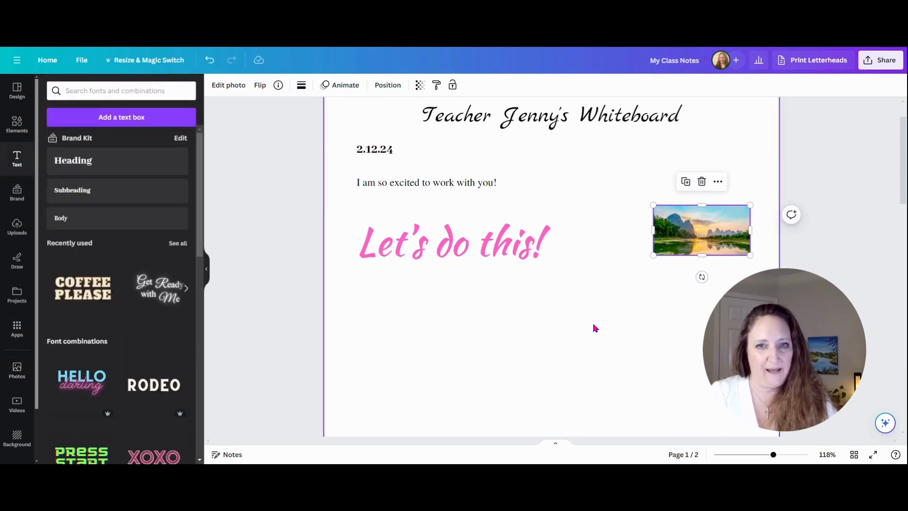
scroll(672, 344, "up", 1)
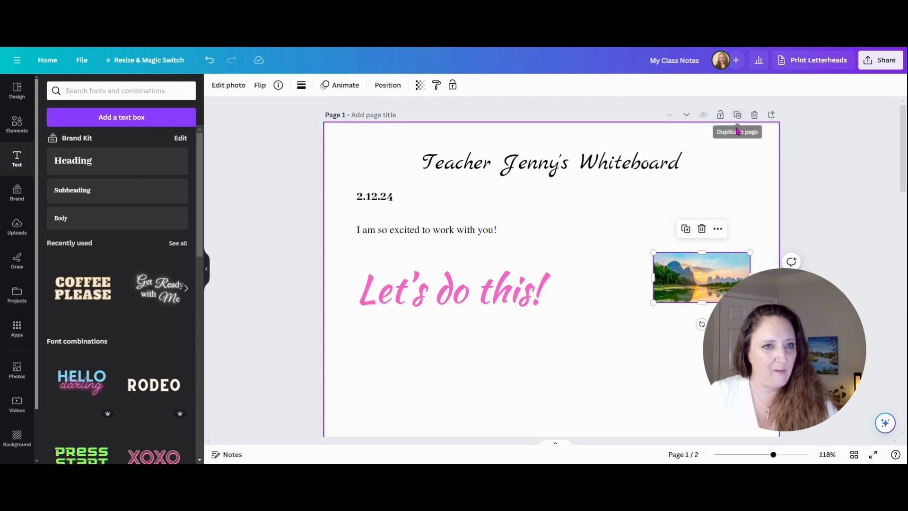
left_click(772, 116)
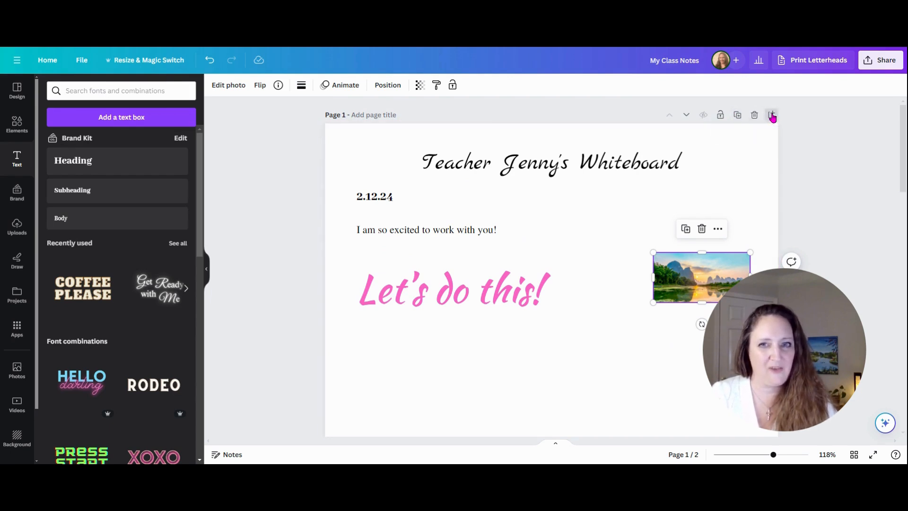
Add a heading, a subheading and a body text box to the new page.
left_click(94, 163)
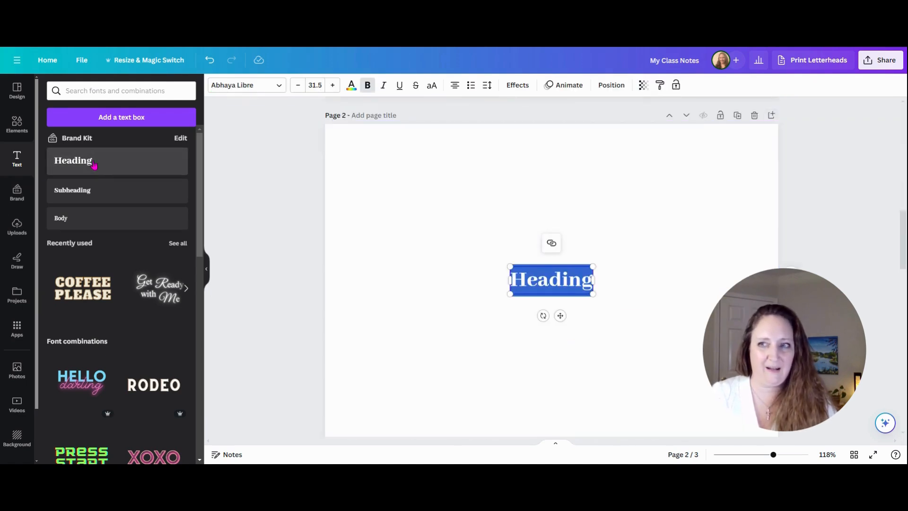
left_click(96, 194)
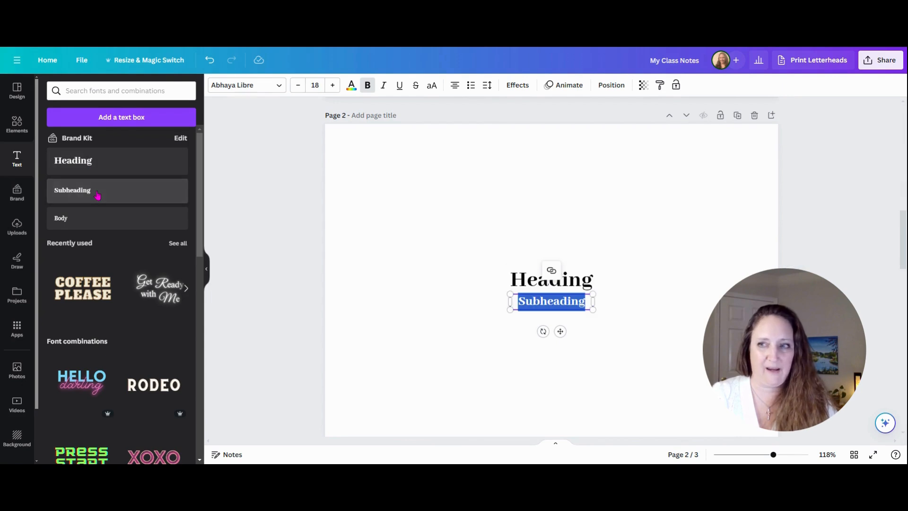
left_click(80, 227)
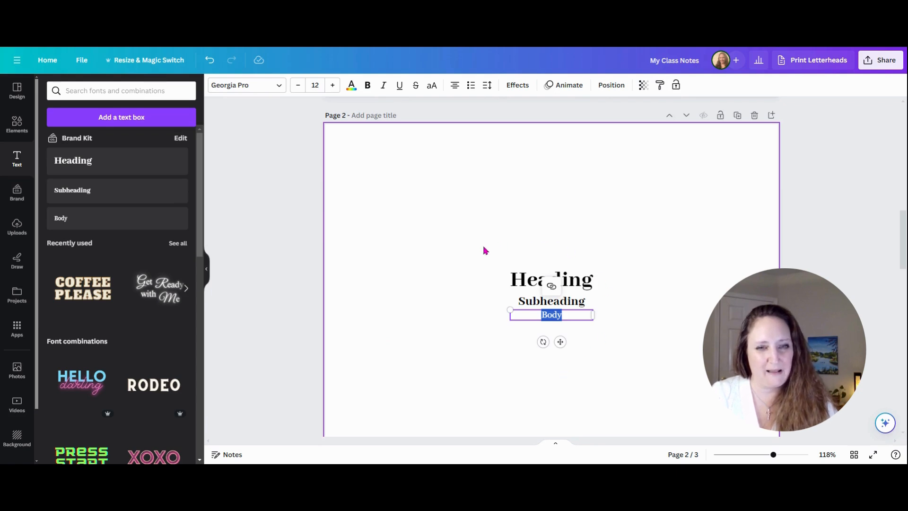
Move the three text boxes together up near the top of the page.
left_click_drag(561, 363, 565, 229)
left_click_drag(566, 318, 563, 216)
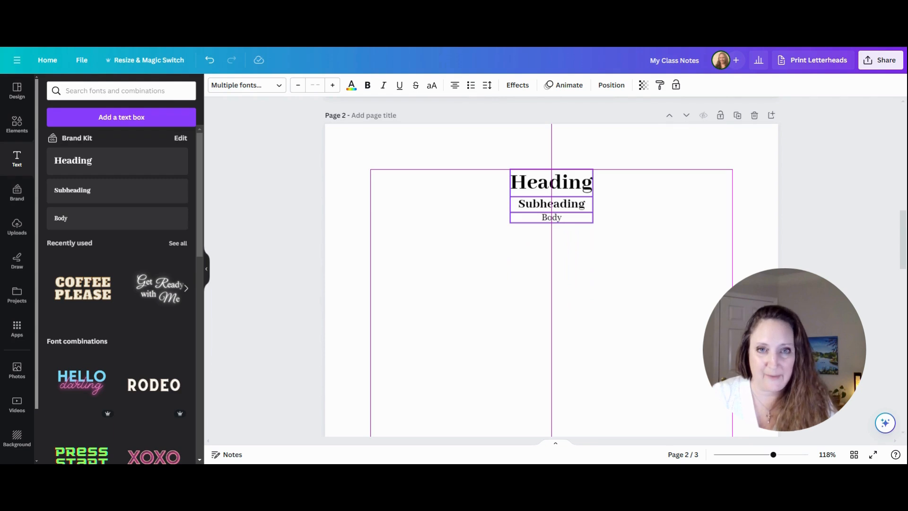
mouse_move(564, 216)
left_mouse_down()
mouse_move(541, 218)
mouse_move(564, 217)
left_mouse_up()
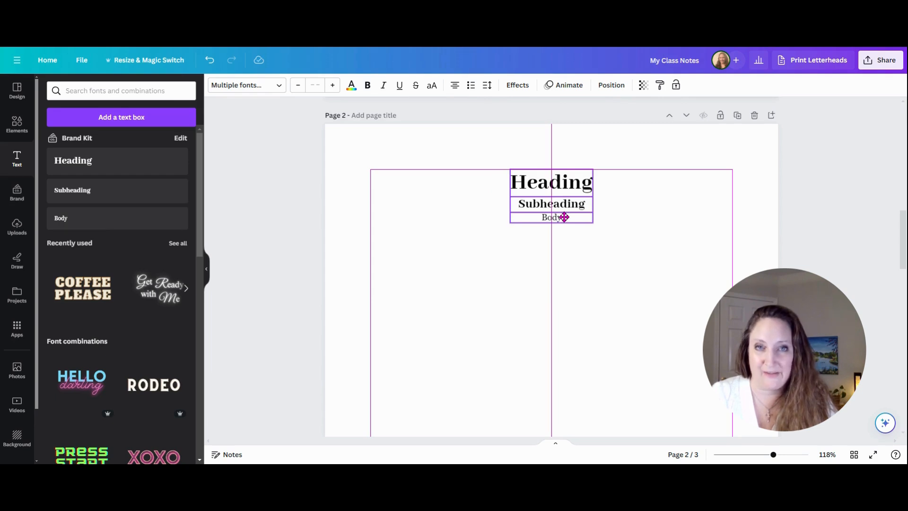
mouse_move(563, 215)
left_mouse_down()
mouse_move(578, 214)
mouse_move(564, 212)
left_mouse_up()
left_click(513, 291)
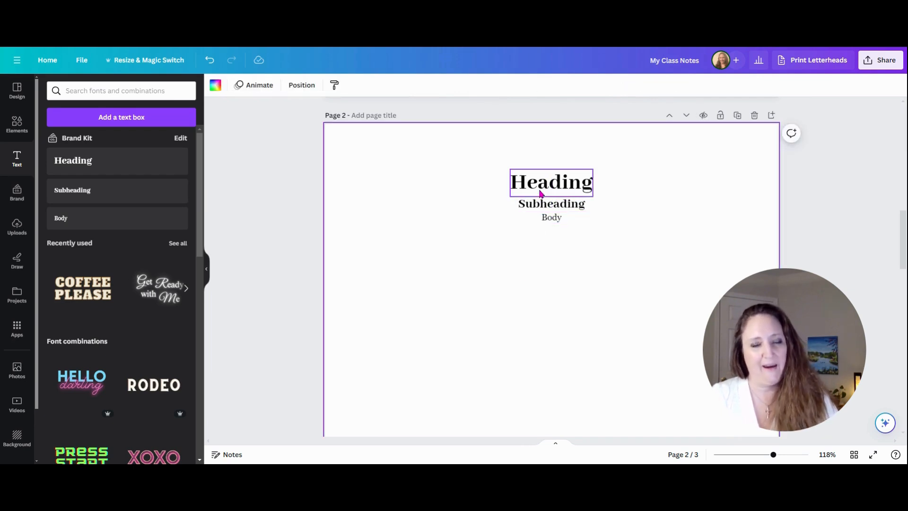
Replace the heading text with 'Homework'.
left_click(541, 191)
left_click(542, 190)
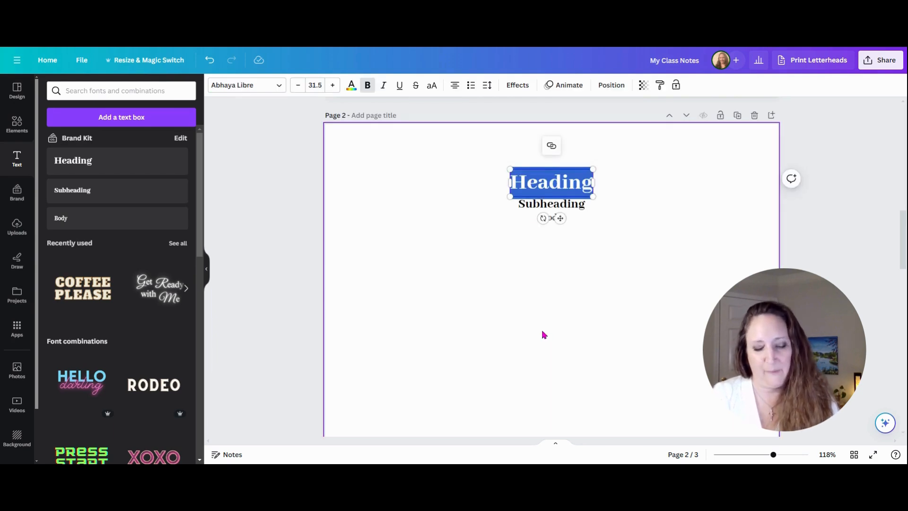
type("Homework")
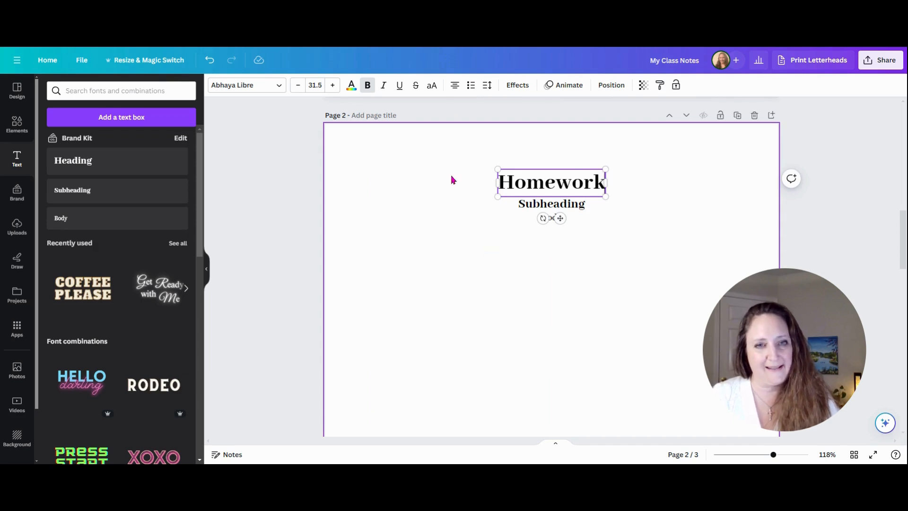
Replace the subheading text with the date '2.12.24'.
left_click(552, 205)
left_click(559, 207)
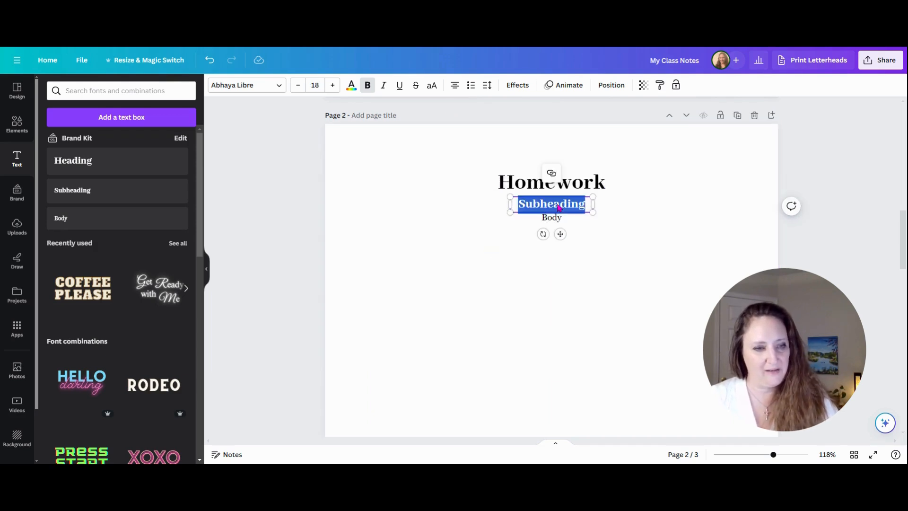
type("2.122.2")
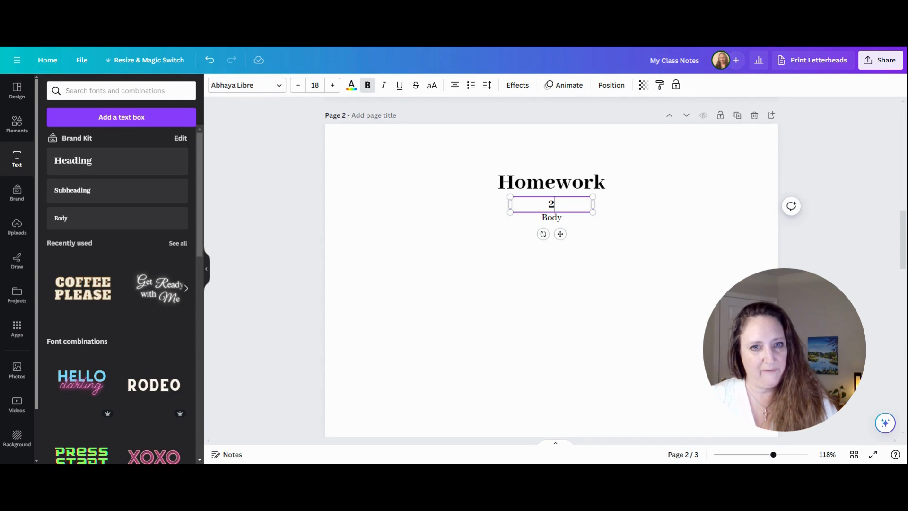
key("BackSpace")
key("BackSpace")
key("BackSpace")
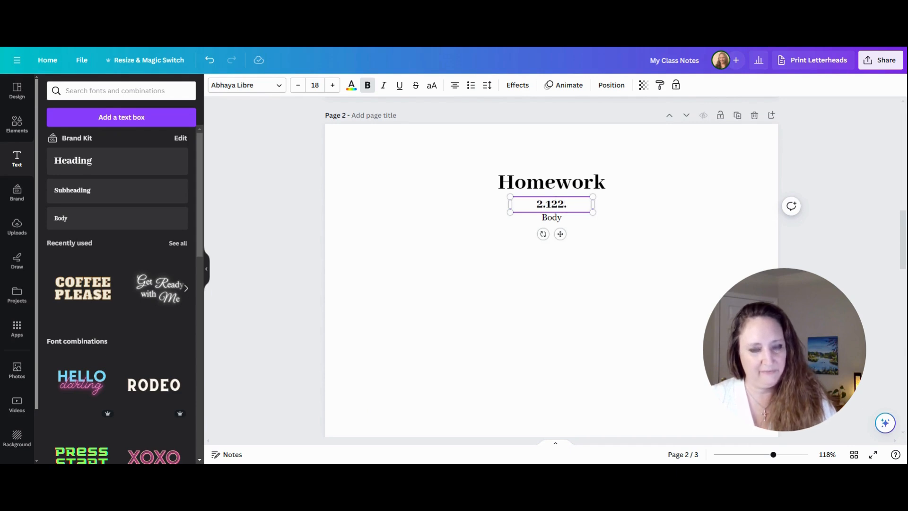
type(".24")
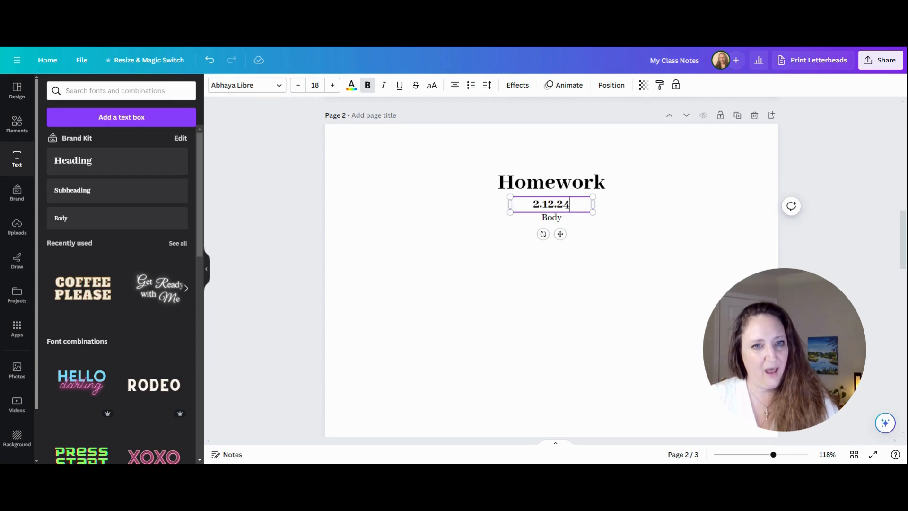
Move the body text slightly down and replace it with 'Yesterday, I woke up early and.....'.
left_click(554, 218)
left_click_drag(554, 226, 551, 237)
double_click(548, 230)
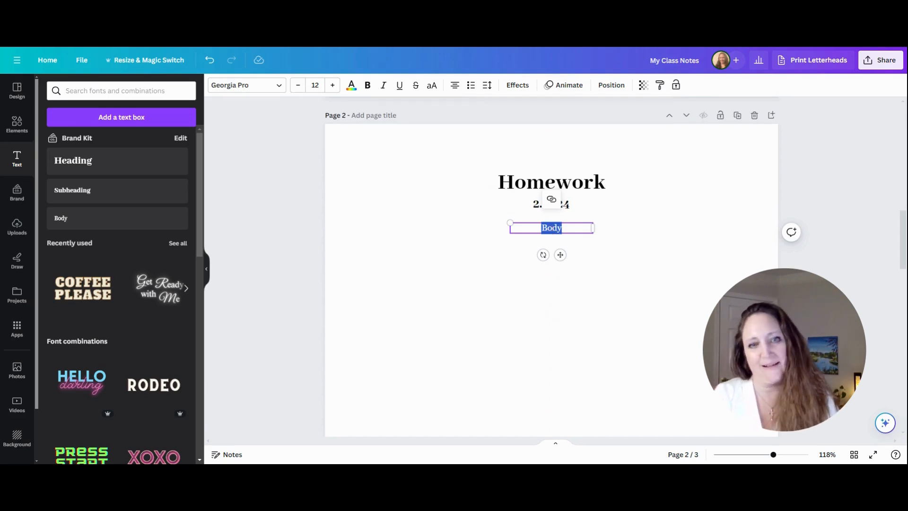
type("Yest")
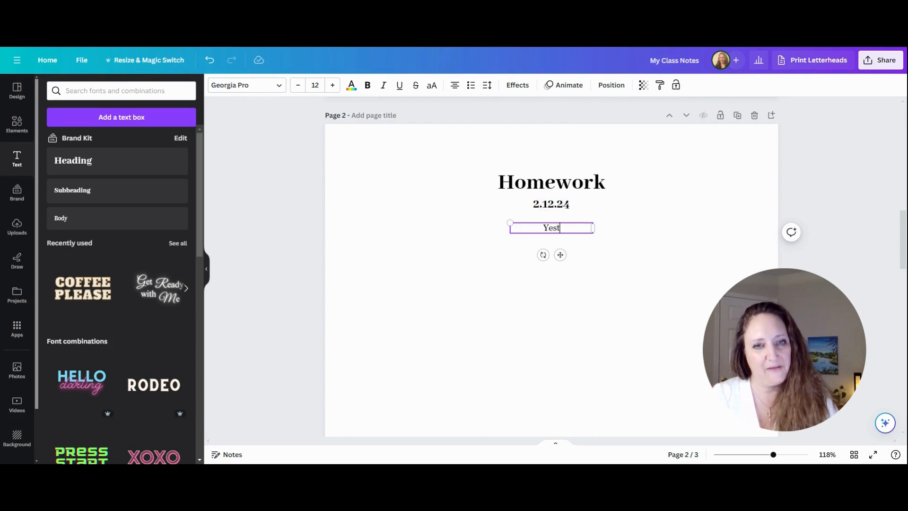
type("erday, ")
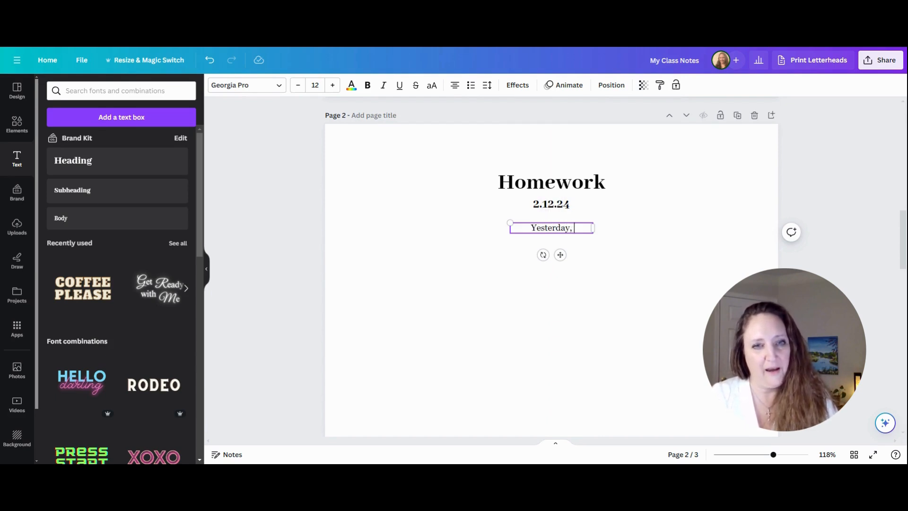
type("I woke up ear")
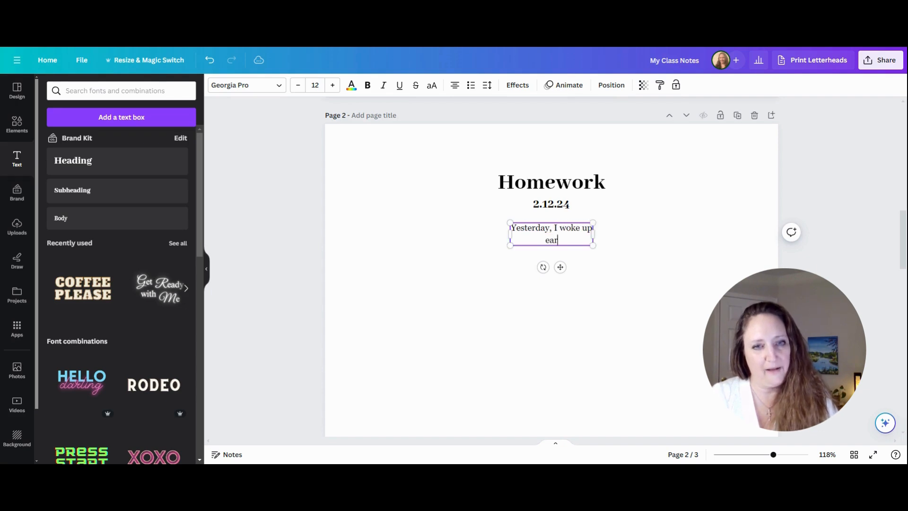
type("ly and.....")
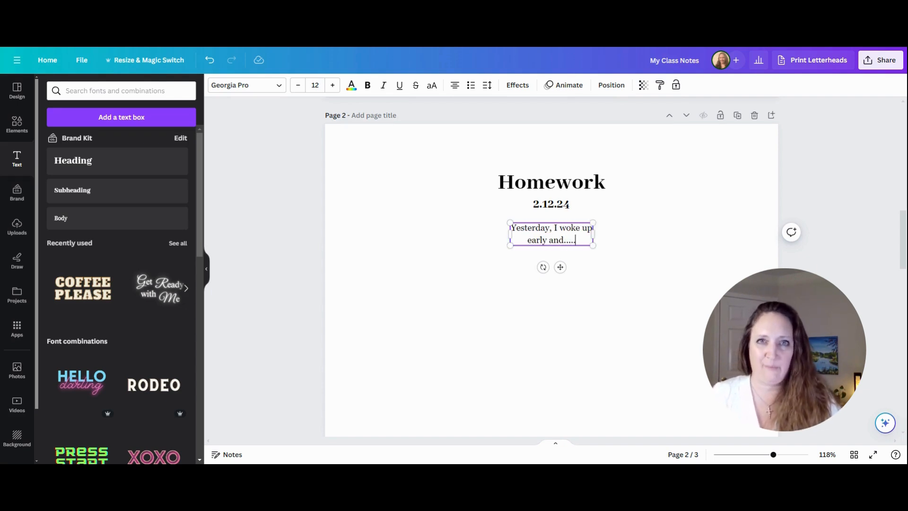
left_click(569, 331)
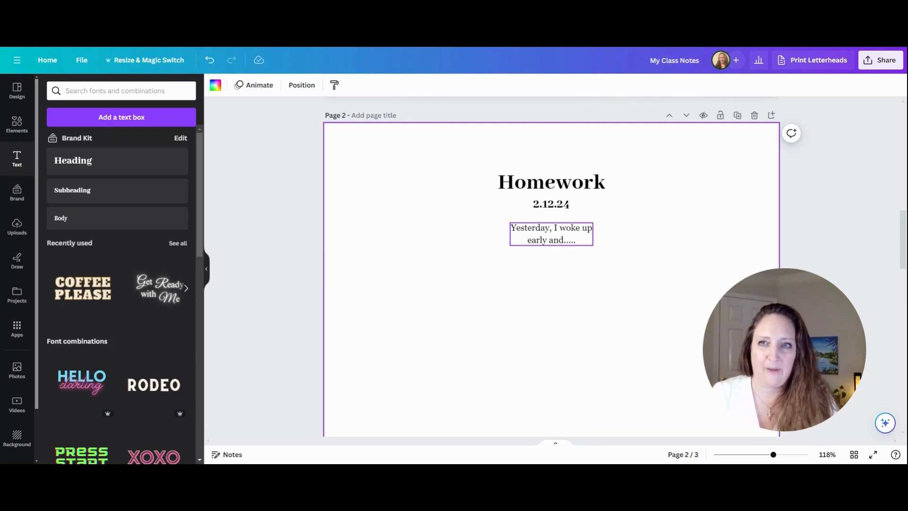
Move the body paragraph toward the page's left side.
left_click(208, 273)
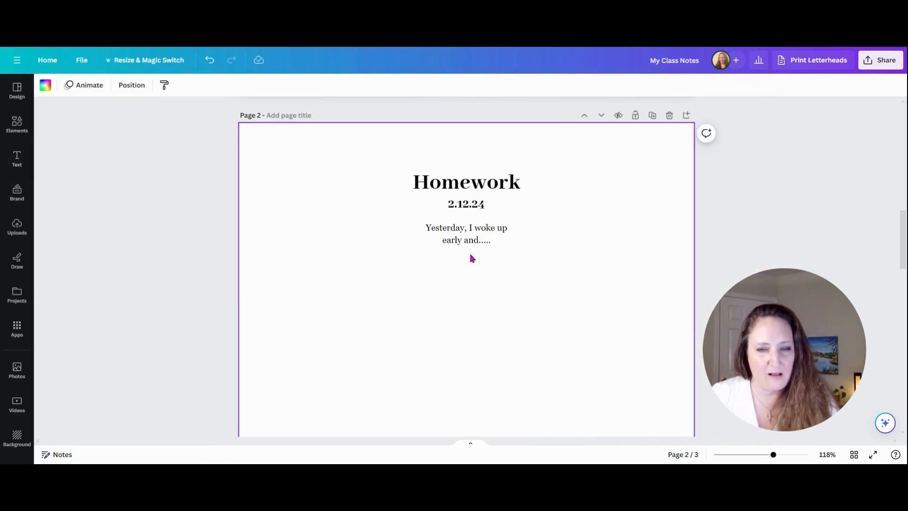
left_click(483, 234)
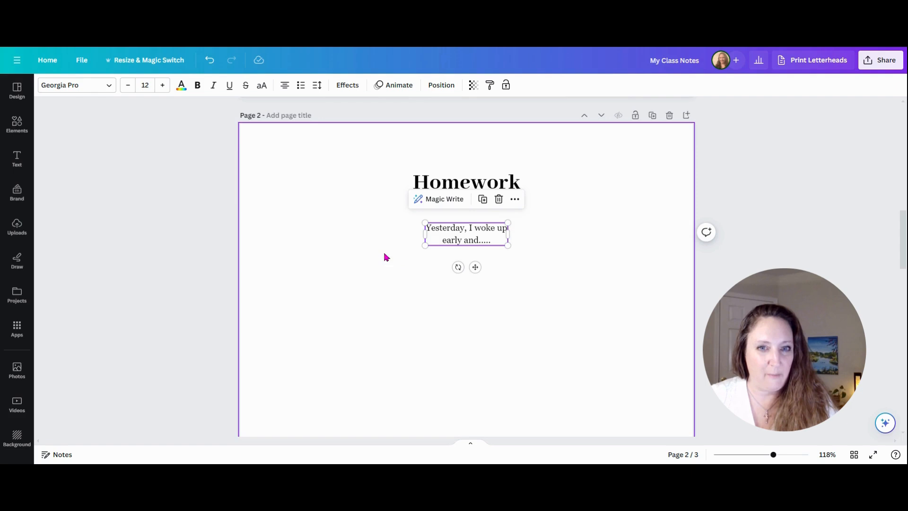
left_click_drag(486, 238, 345, 235)
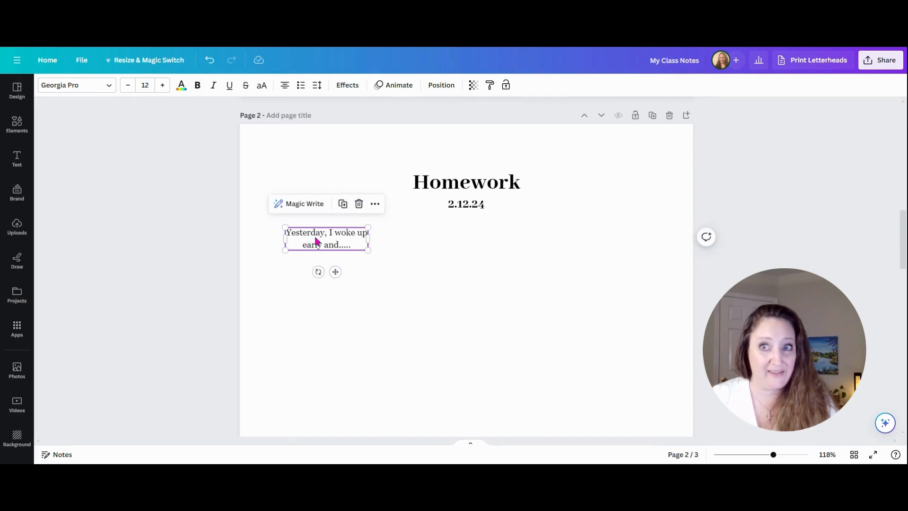
Left-align the paragraph and widen its text box across the page.
left_click(285, 86)
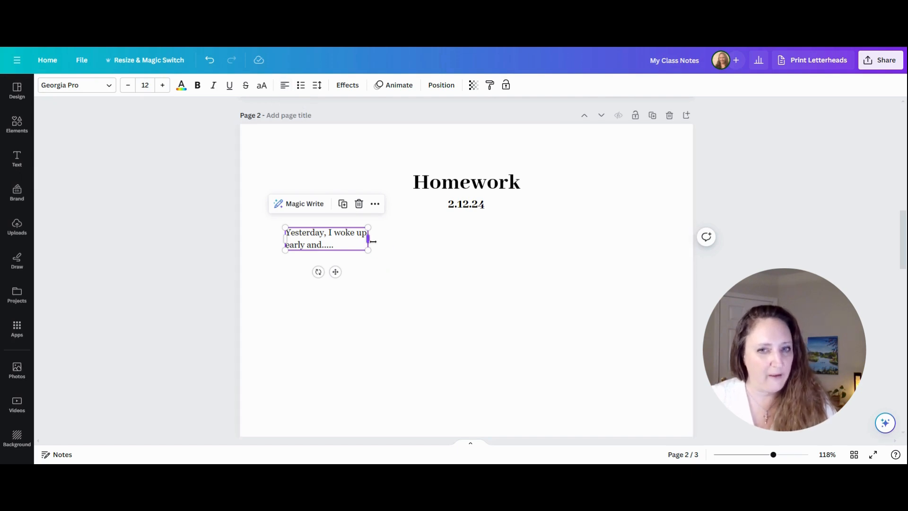
left_click_drag(373, 241, 641, 244)
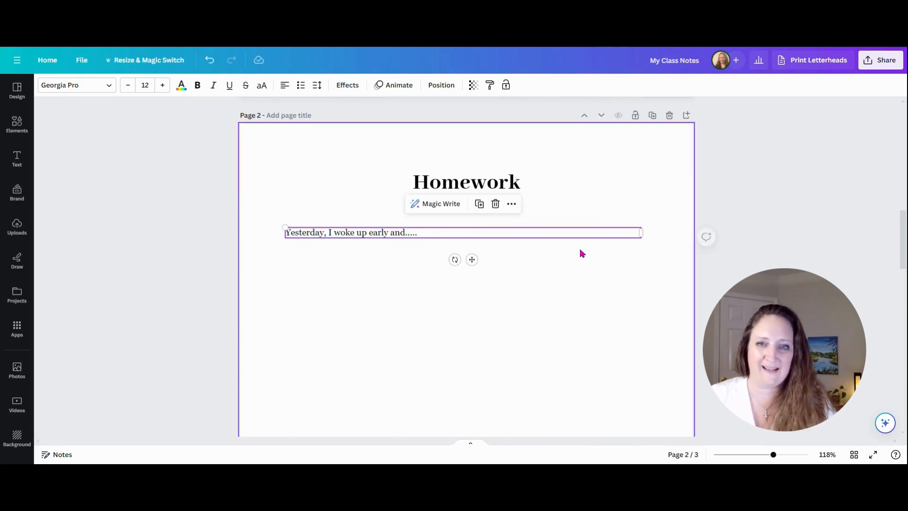
left_click(423, 234)
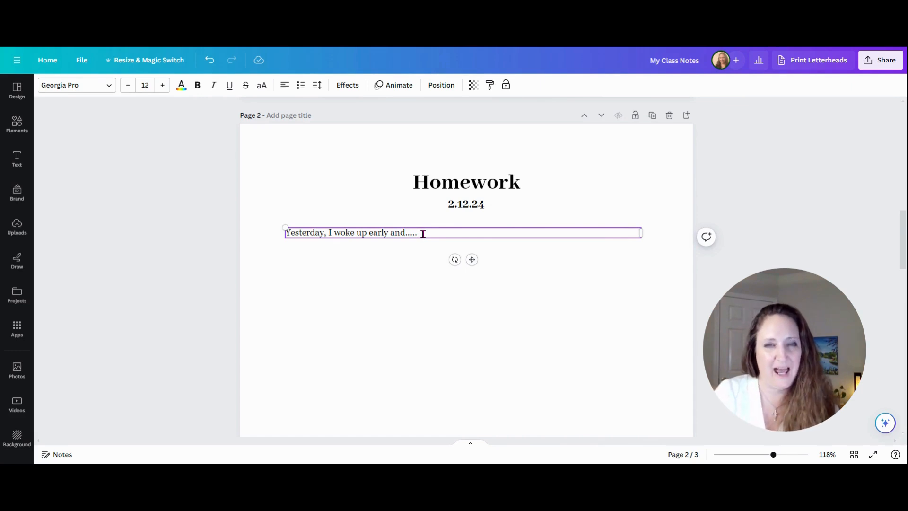